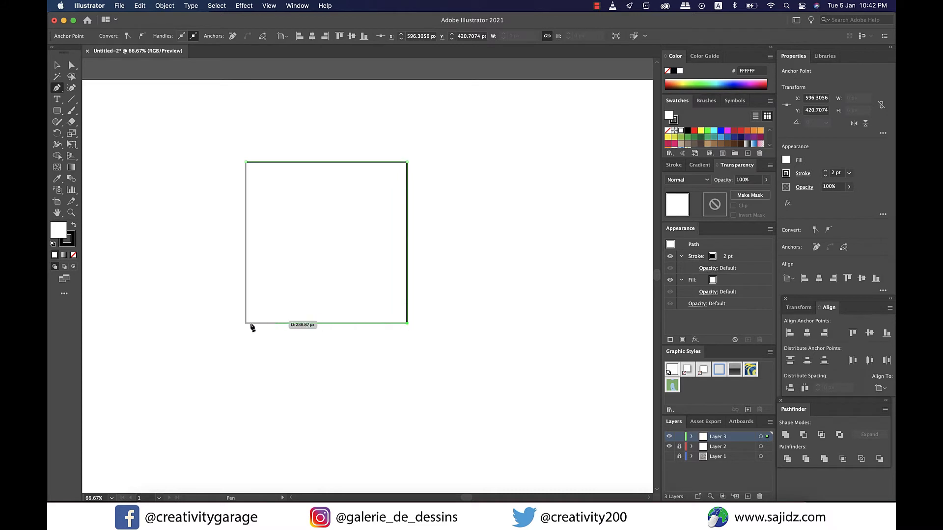
# Complete the black-outlined square, about 278 px per side, by placing its last corner and closing the Pen tool path
pyautogui.click(245, 323)
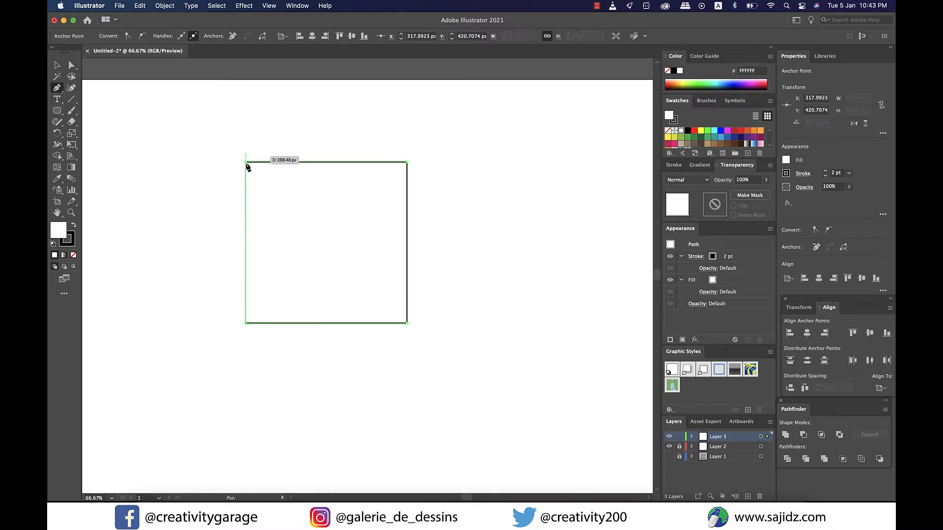
pyautogui.click(246, 163)
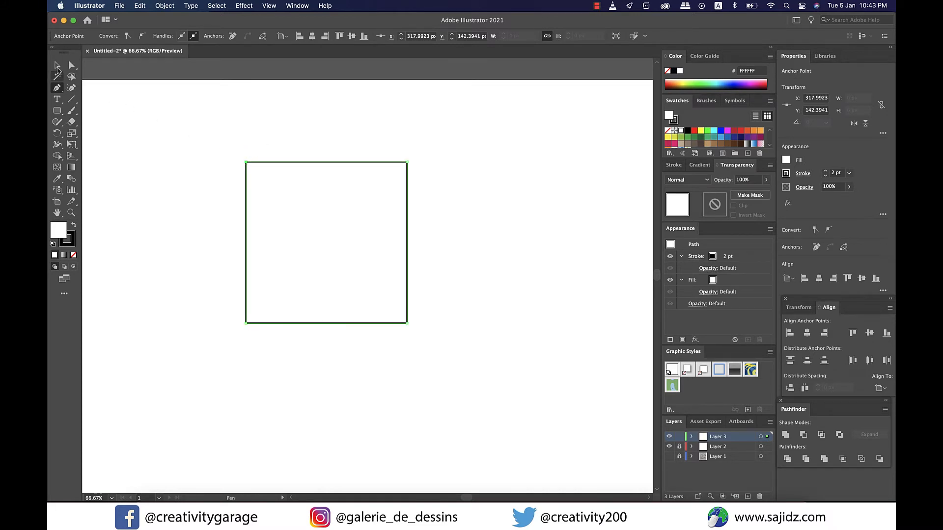
pyautogui.press('v')
pyautogui.click(444, 244)
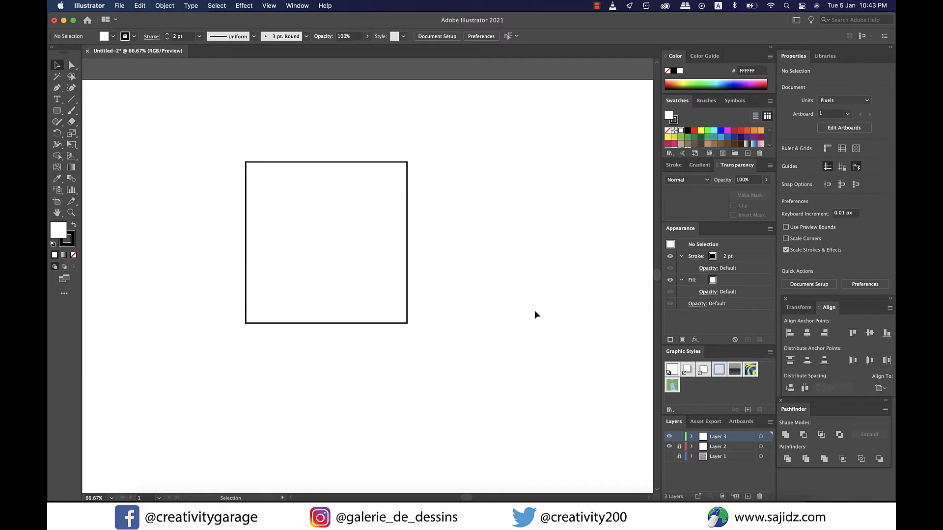
# Insert an extra anchor point on the square's upper edge, between the middle and the right corner
pyautogui.click(58, 91)
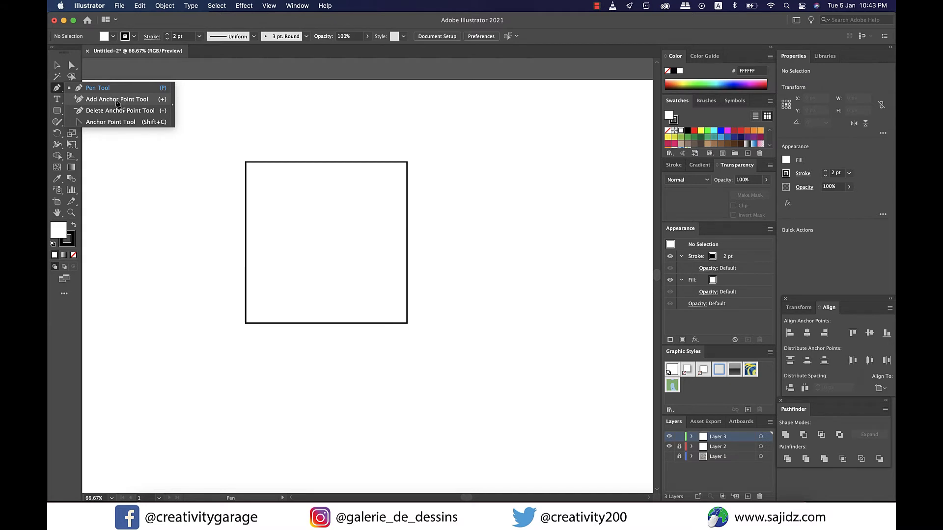
pyautogui.click(117, 101)
pyautogui.press('v')
pyautogui.click(258, 164)
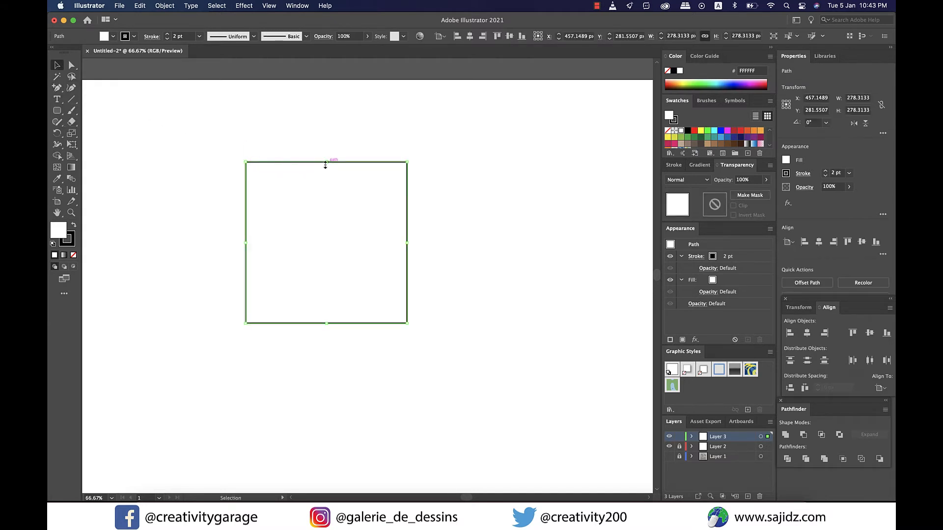
pyautogui.press('+')
pyautogui.click(364, 162)
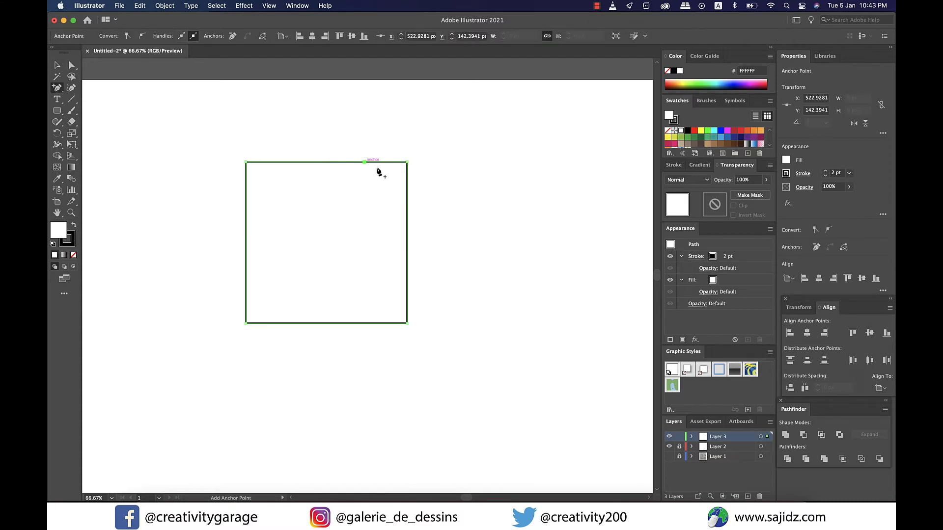
# Move the added anchor point above the square with Direct Selection to about X 408.5 px, Y 81.7 px, forming an off-centre peak
pyautogui.click(64, 70)
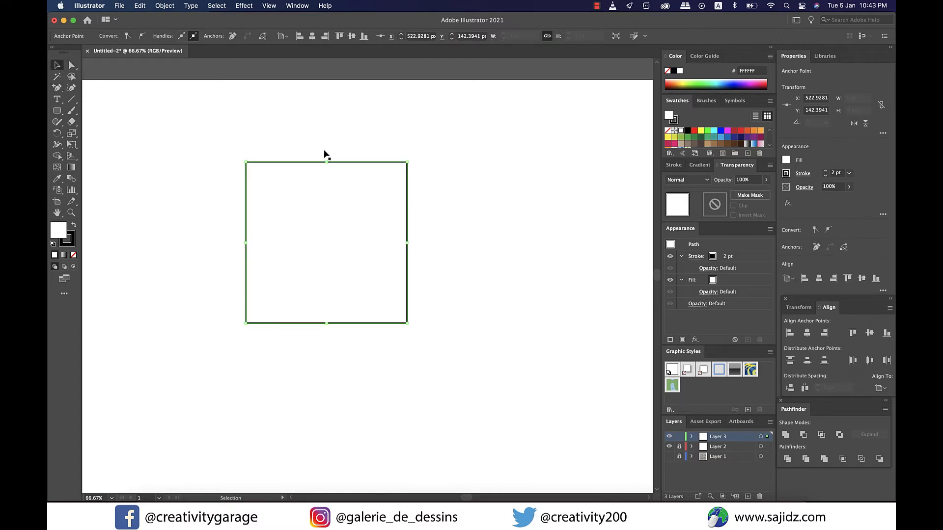
pyautogui.click(367, 162)
pyautogui.click(72, 65)
pyautogui.click(364, 162)
pyautogui.moveTo(365, 163); pyautogui.dragTo(298, 127)
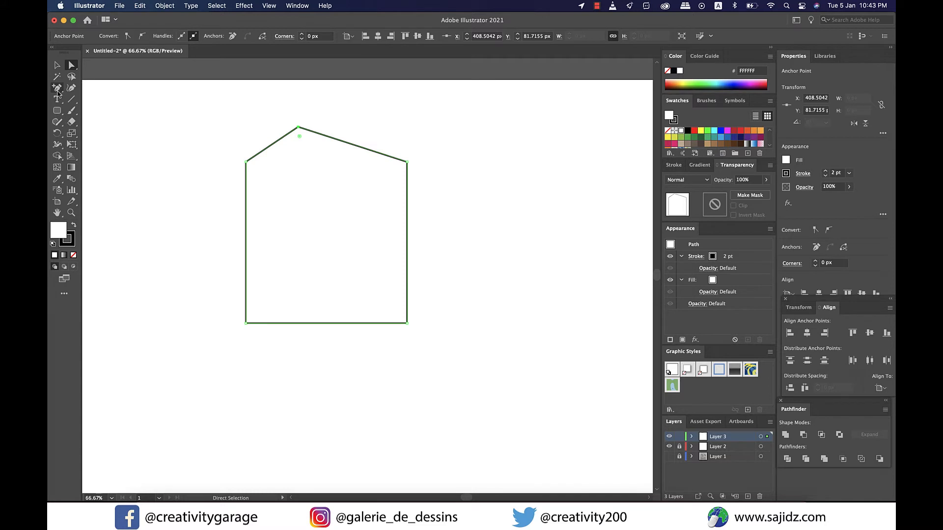
# Remove the peak's anchor point with the Delete Anchor Point tool so the shape is a square
pyautogui.click(57, 89)
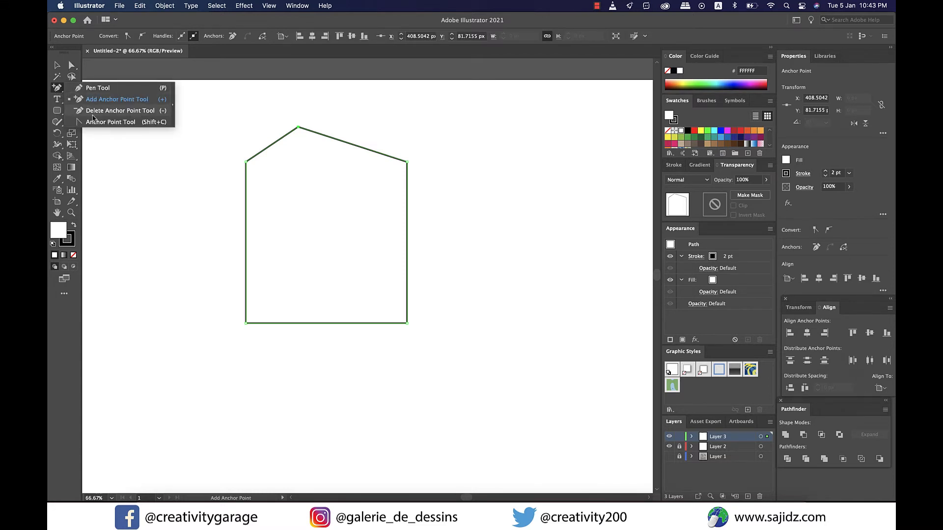
pyautogui.click(93, 114)
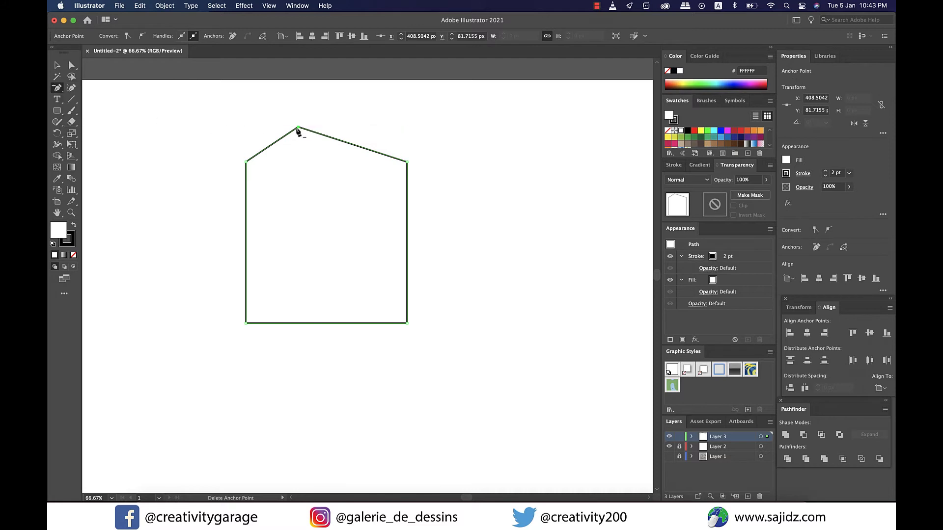
pyautogui.click(299, 127)
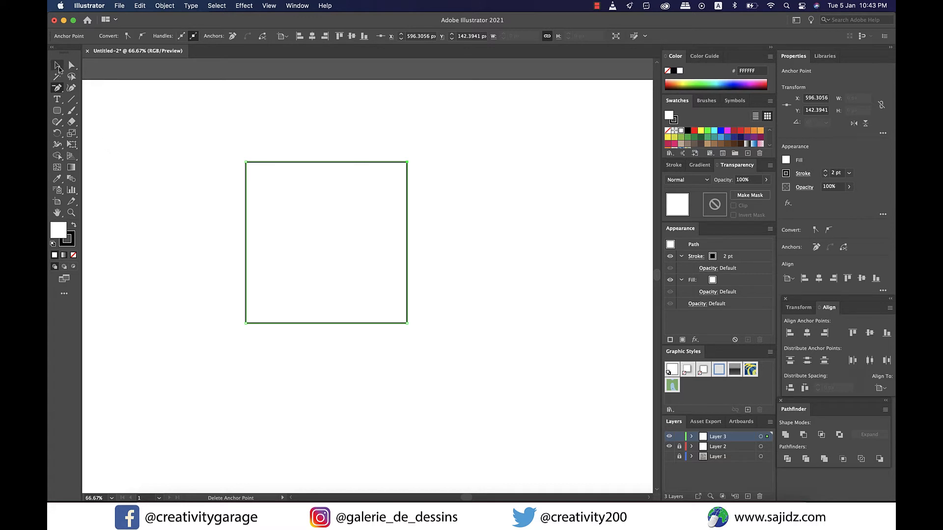
pyautogui.click(57, 65)
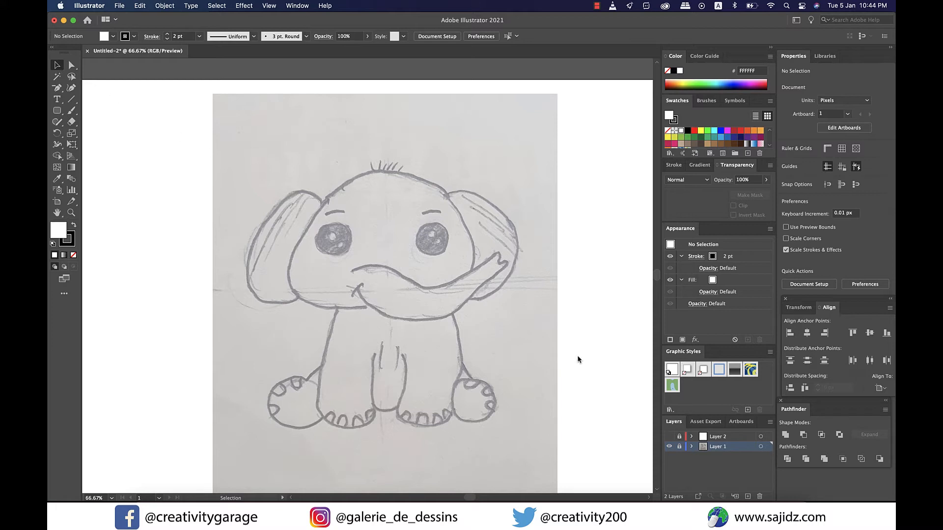
# On a new layer above the locked elephant sketch, trace the lower head line from the mouth to the left ear with the Pen tool
pyautogui.click(727, 437)
pyautogui.click(747, 496)
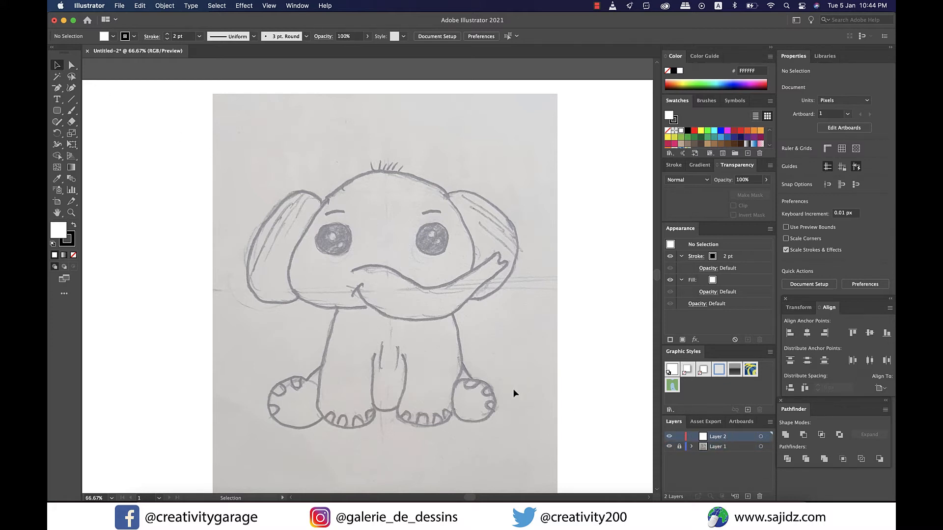
pyautogui.press('p')
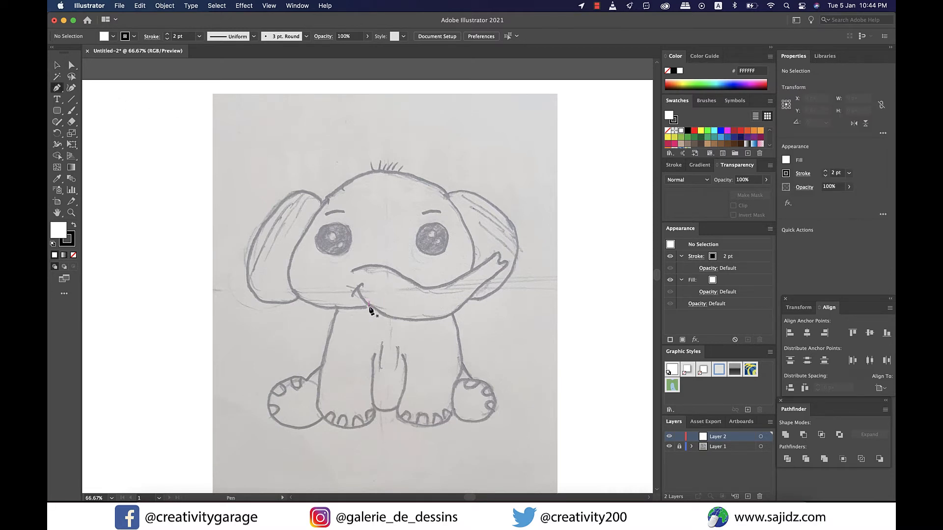
pyautogui.click(369, 306)
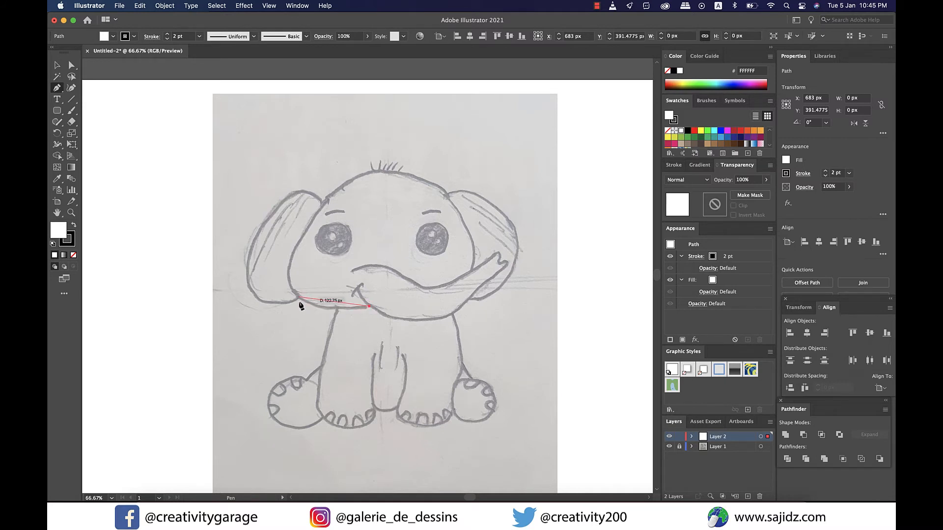
pyautogui.click(298, 298)
pyautogui.moveTo(299, 297); pyautogui.dragTo(284, 286)
pyautogui.moveTo(283, 280); pyautogui.dragTo(285, 279)
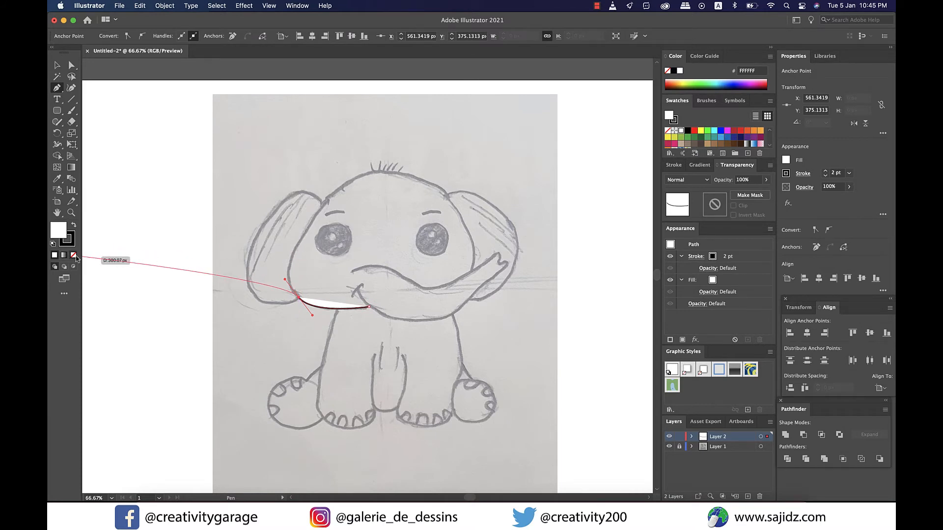
# Set the path's fill to none and trace the rest of the head outline over the crown down to the trunk
pyautogui.click(74, 255)
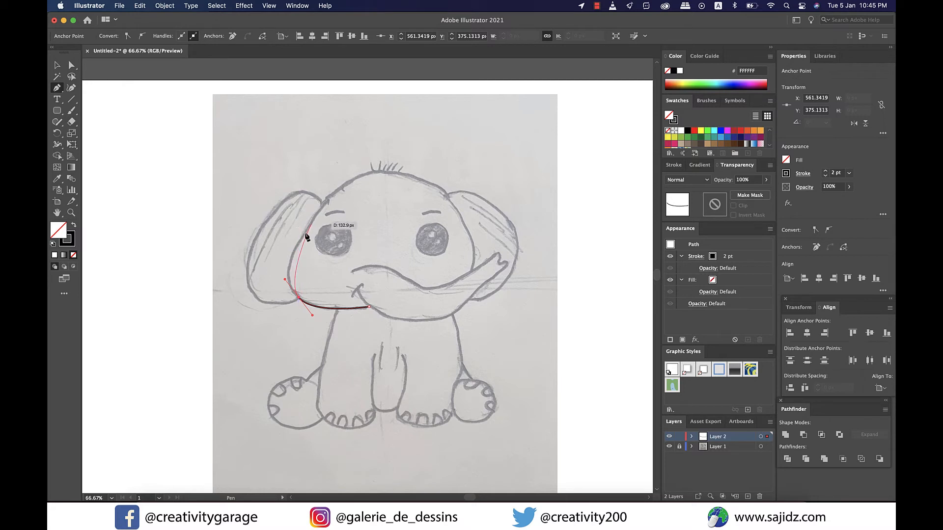
pyautogui.moveTo(312, 222); pyautogui.dragTo(341, 189)
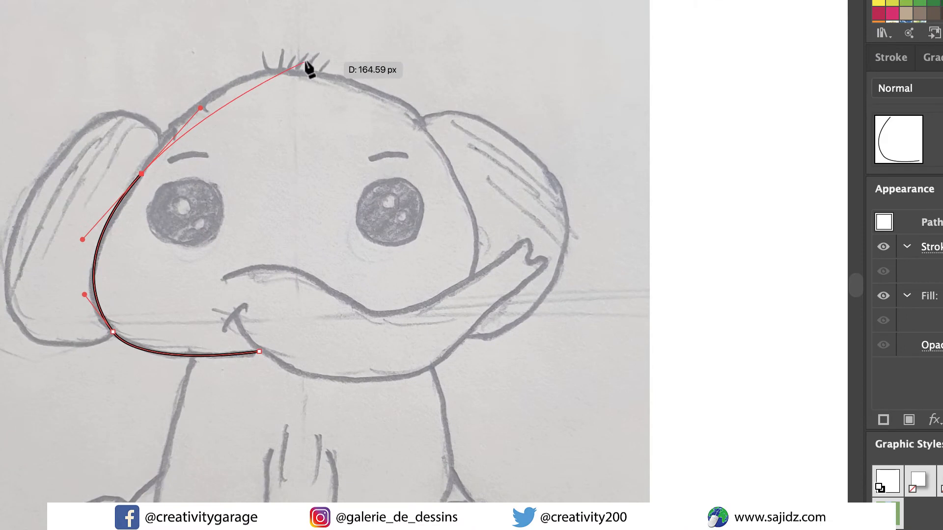
pyautogui.click(392, 167)
pyautogui.moveTo(309, 61); pyautogui.dragTo(383, 74)
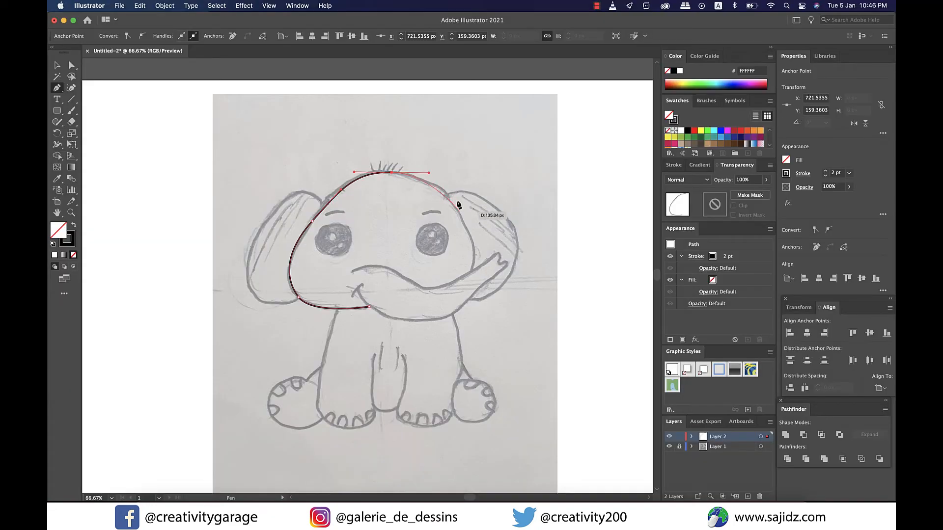
pyautogui.moveTo(472, 209); pyautogui.dragTo(486, 285)
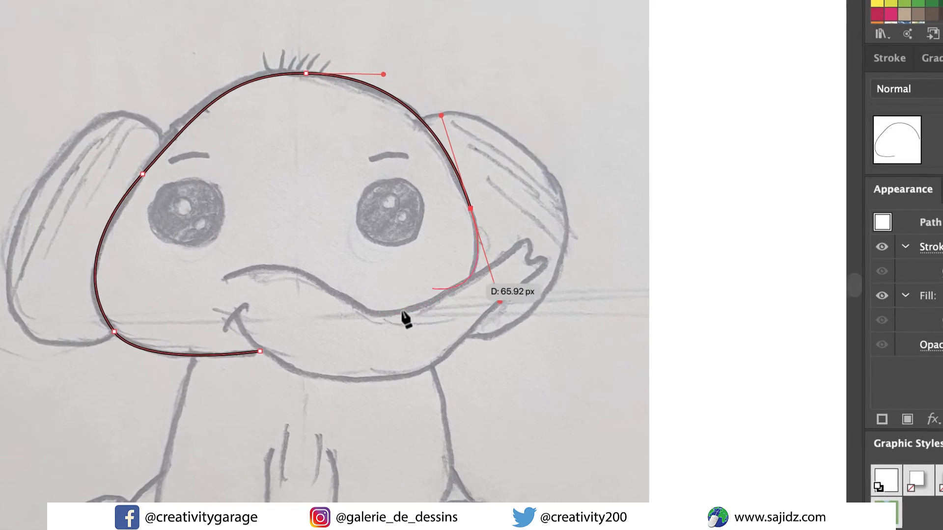
pyautogui.moveTo(471, 209)
pyautogui.mouseDown()
pyautogui.moveTo(487, 265)
pyautogui.moveTo(457, 296)
pyautogui.mouseUp()
pyautogui.click(470, 209)
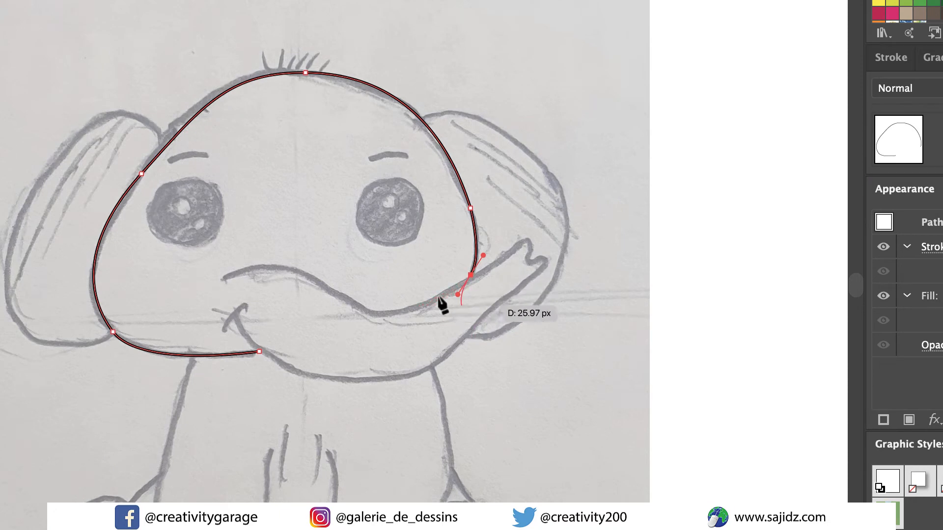
pyautogui.press('a')
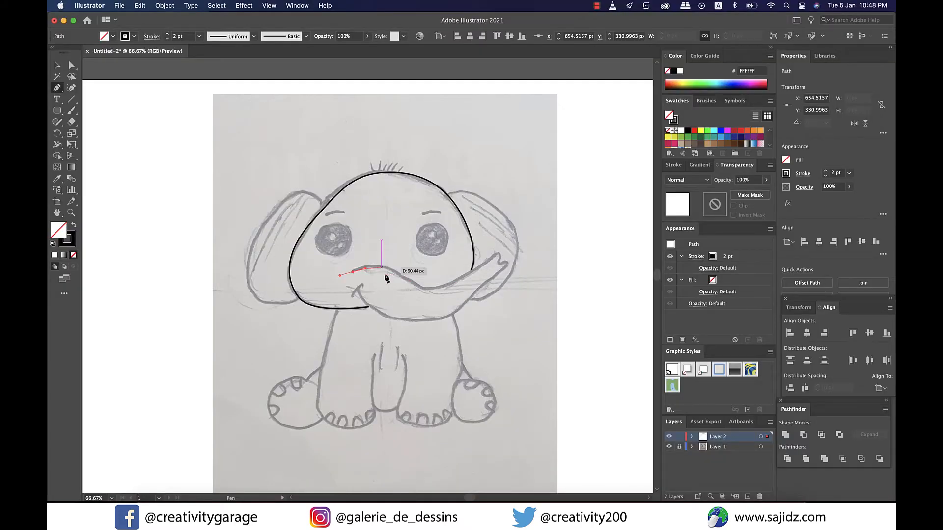
# Trace the trunk's upper edge from above the mouth to the trunk tip as a new path
pyautogui.moveTo(408, 280); pyautogui.dragTo(442, 304)
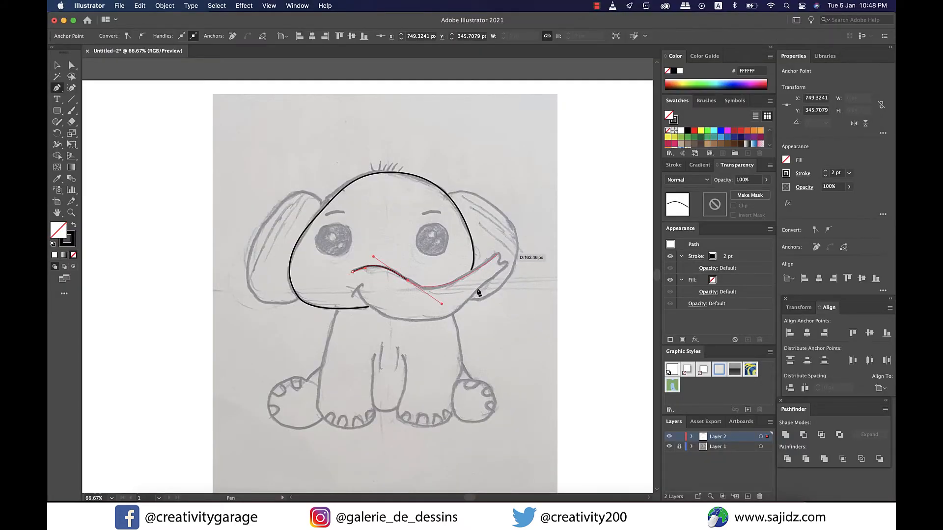
pyautogui.moveTo(498, 255); pyautogui.dragTo(499, 263)
pyautogui.keyDown('alt'); pyautogui.scroll(3, 502, 264); pyautogui.keyUp('alt')
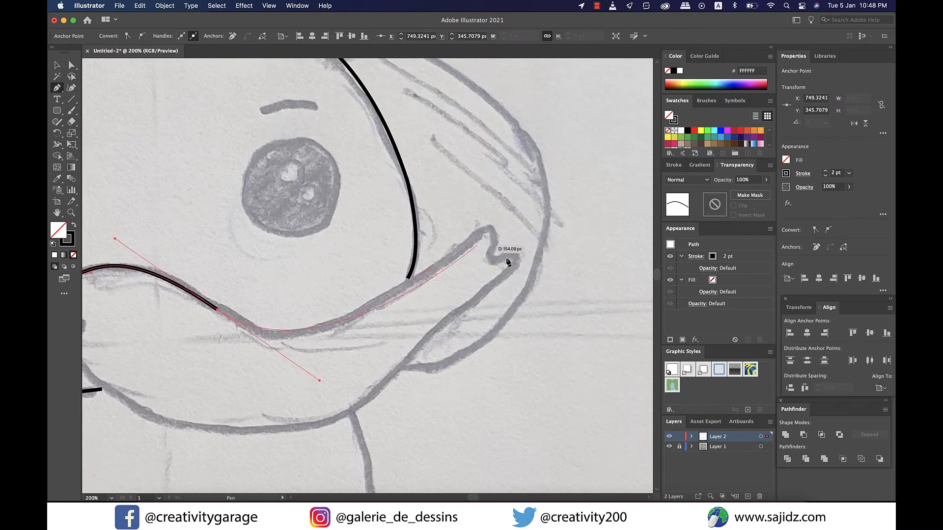
pyautogui.click(483, 233)
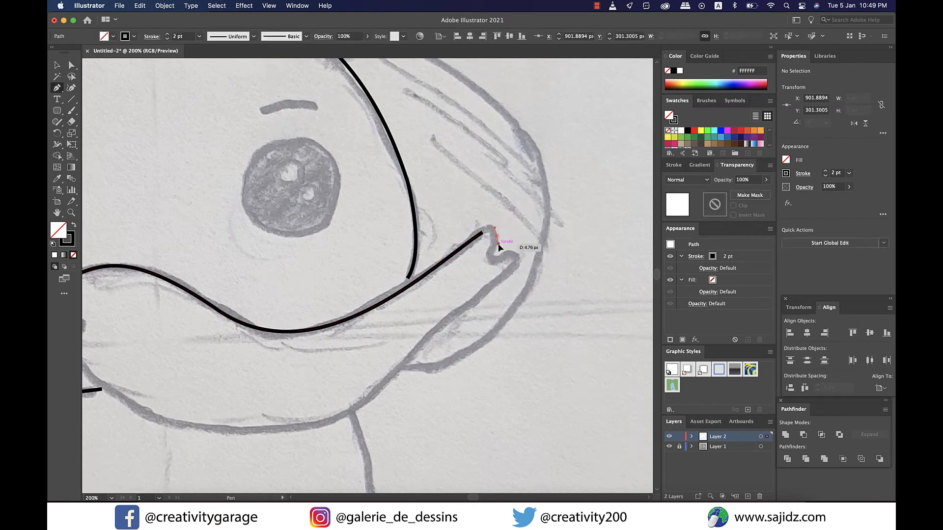
# Trace the notched trunk tip and continue along the trunk's underside back to the corner of the mouth
pyautogui.moveTo(493, 245); pyautogui.dragTo(444, 287)
pyautogui.scroll(-3, 504, 285)
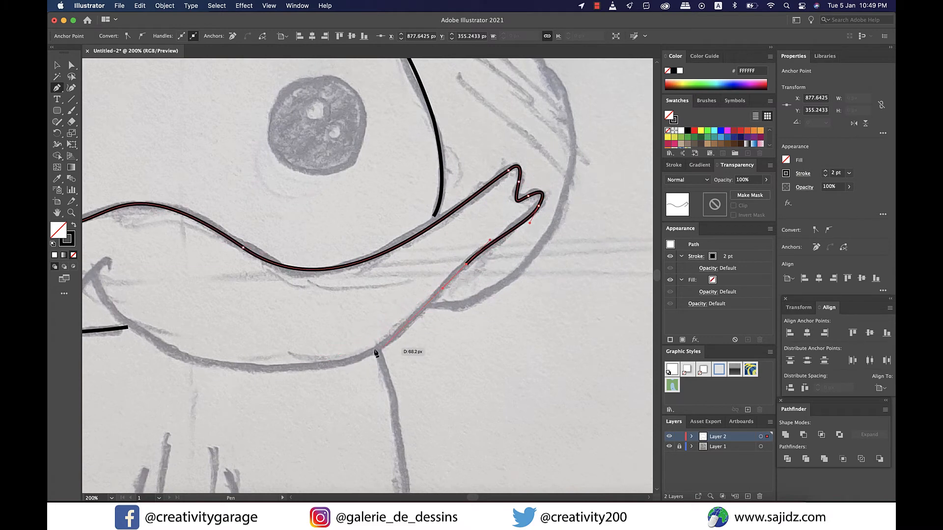
pyautogui.moveTo(377, 348); pyautogui.dragTo(340, 368)
pyautogui.hscroll(-5, 130, 346)
pyautogui.press('Tab')
pyautogui.moveTo(191, 261); pyautogui.dragTo(119, 126)
pyautogui.scroll(-1, 119, 126)
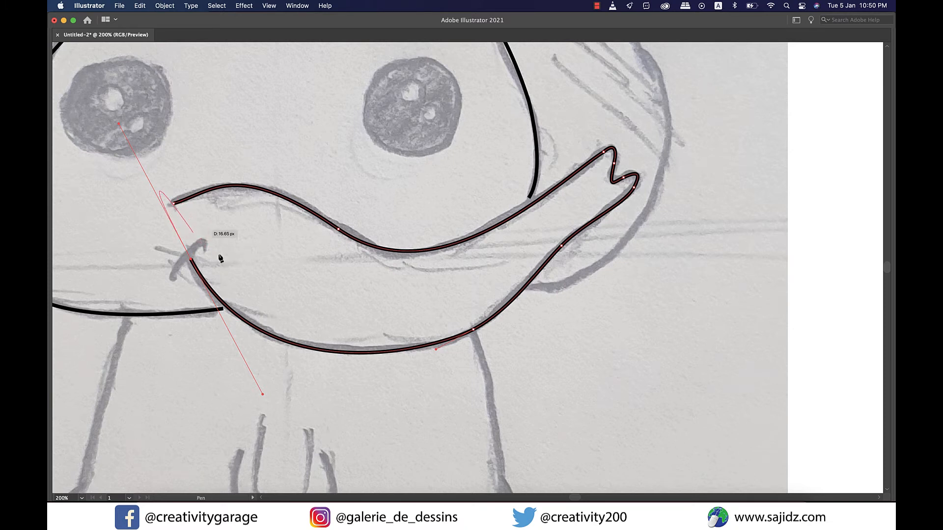
# Finish the trunk's lower line at the mouth and trace the short curved smile crease across its end
pyautogui.press('a')
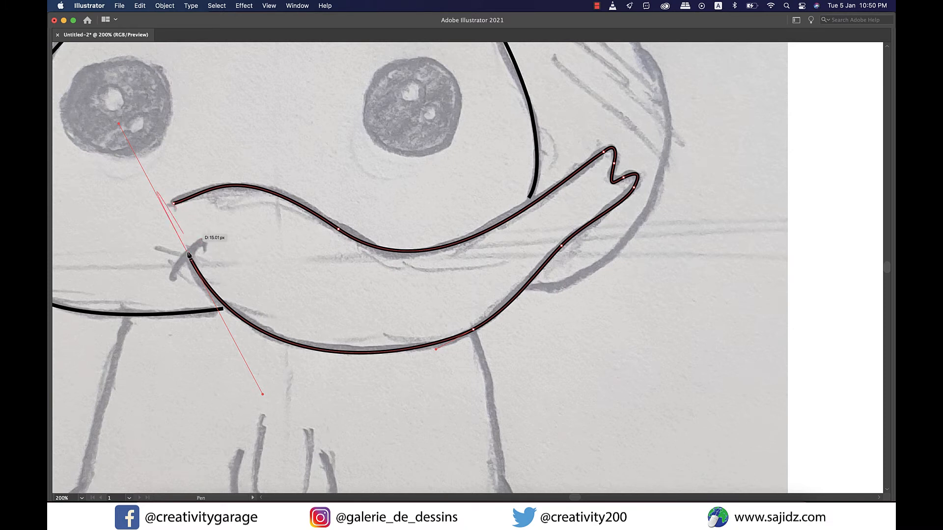
pyautogui.press('p')
pyautogui.moveTo(121, 127)
pyautogui.mouseDown()
pyautogui.moveTo(190, 258)
pyautogui.moveTo(242, 231)
pyautogui.mouseUp()
pyautogui.keyDown('super'); pyautogui.click(263, 250); pyautogui.keyUp('super')
pyautogui.click(173, 280)
pyautogui.keyDown('super'); pyautogui.click(261, 246); pyautogui.keyUp('super')
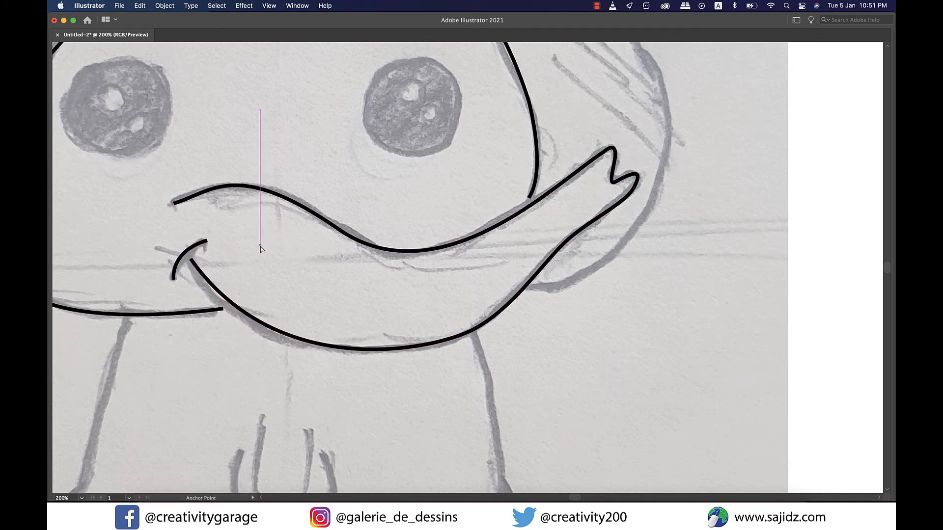
# Trace the right ear from the side of the head around to the underside of the trunk
pyautogui.scroll(-2, 261, 246)
pyautogui.click(350, 112)
pyautogui.moveTo(397, 108); pyautogui.dragTo(410, 121)
pyautogui.moveTo(464, 184); pyautogui.dragTo(463, 227)
pyautogui.moveTo(392, 268); pyautogui.dragTo(348, 268)
pyautogui.keyDown('super'); pyautogui.click(389, 239); pyautogui.keyUp('super')
# Trace the left ear from the upper side of the head around to the lower cheek
pyautogui.click(332, 134)
pyautogui.moveTo(297, 104); pyautogui.dragTo(250, 104)
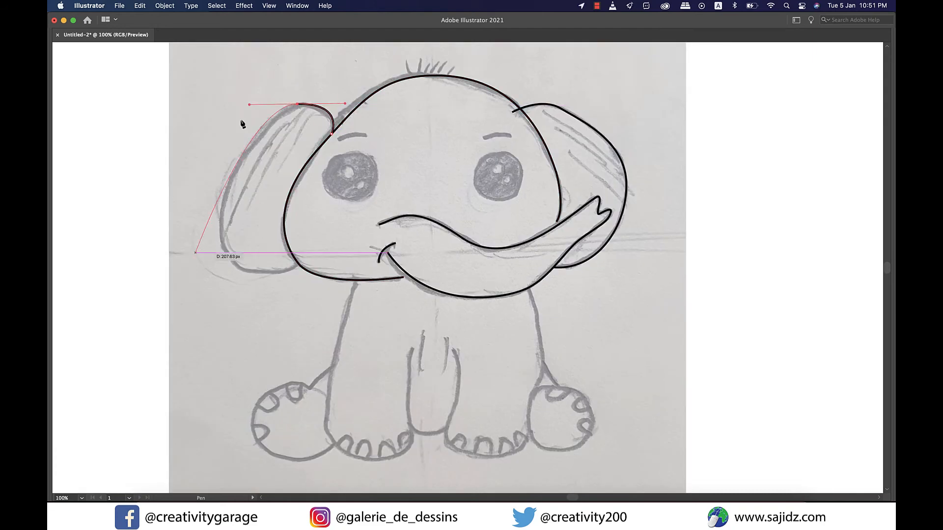
pyautogui.moveTo(226, 251)
pyautogui.mouseDown()
pyautogui.moveTo(250, 272)
pyautogui.moveTo(332, 243)
pyautogui.mouseUp()
pyautogui.keyDown('super'); pyautogui.click(326, 257); pyautogui.keyUp('super')
# Trace the eyebrow curves above the elephant's eyes
pyautogui.click(338, 140)
pyautogui.moveTo(367, 136); pyautogui.dragTo(380, 140)
pyautogui.click(484, 139)
# Trace the left front leg from the chin down around the foot and up its inner side as one path
pyautogui.scroll(-4, 491, 197)
pyautogui.click(358, 168)
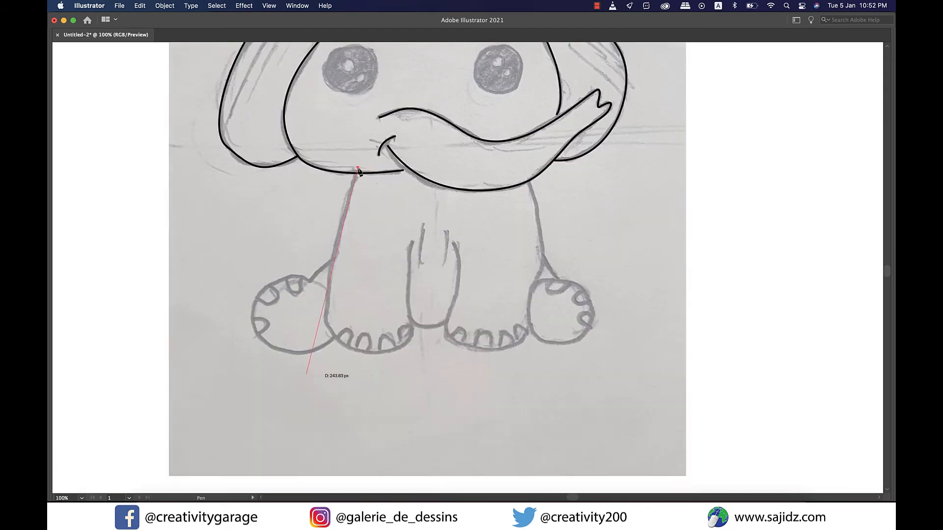
pyautogui.moveTo(326, 322); pyautogui.dragTo(330, 377)
pyautogui.click(326, 322)
pyautogui.moveTo(412, 336); pyautogui.dragTo(465, 286)
pyautogui.click(412, 335)
pyautogui.moveTo(412, 244); pyautogui.dragTo(423, 225)
pyautogui.keyDown('super'); pyautogui.click(426, 260); pyautogui.keyUp('super')
# Trace the inner side of the right front leg and the rounded bottom of its foot
pyautogui.click(454, 243)
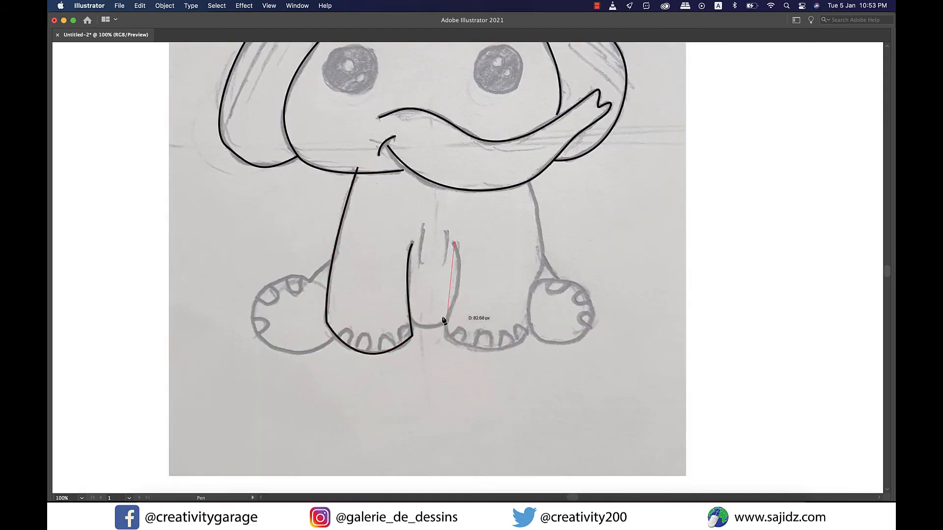
pyautogui.moveTo(447, 315); pyautogui.dragTo(427, 350)
pyautogui.click(447, 314)
pyautogui.moveTo(453, 341); pyautogui.dragTo(466, 346)
pyautogui.click(528, 332)
# Continue the path around the round right hind foot, ending just inside the right front foot
pyautogui.moveTo(527, 332); pyautogui.dragTo(570, 283)
pyautogui.moveTo(593, 310); pyautogui.dragTo(603, 347)
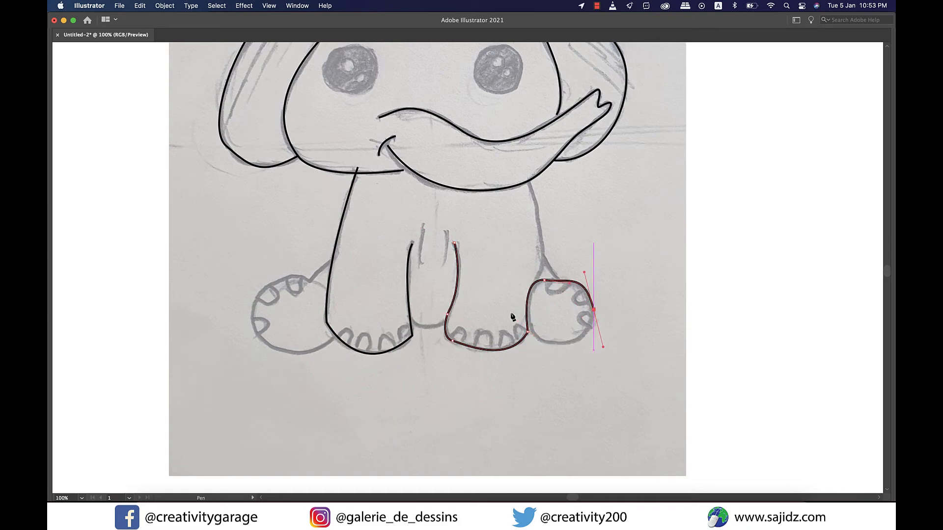
pyautogui.moveTo(520, 323); pyautogui.dragTo(493, 284)
pyautogui.keyDown('super'); pyautogui.click(562, 369); pyautogui.keyUp('super')
# Trace the left hind leg line, the round left hind foot, and the short curve joining the foot to the front leg
pyautogui.click(333, 258)
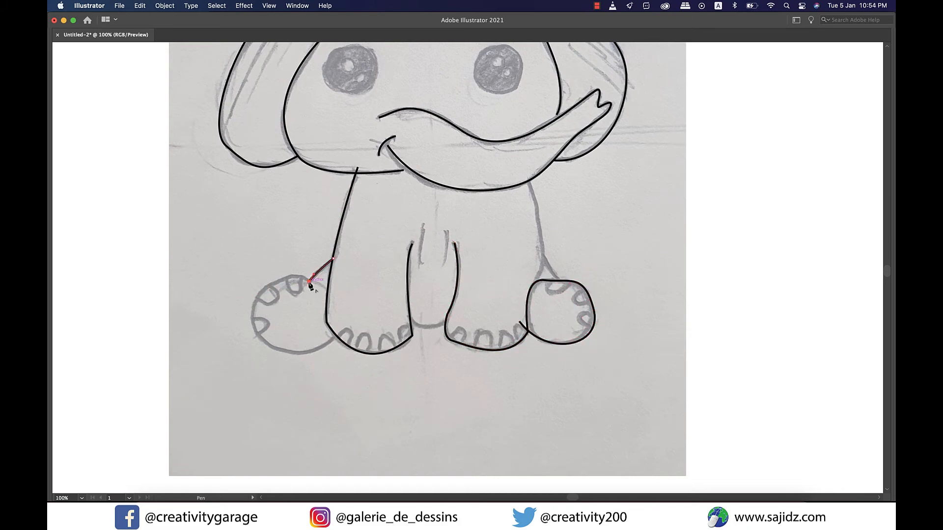
pyautogui.moveTo(268, 285); pyautogui.dragTo(223, 315)
pyautogui.moveTo(296, 353); pyautogui.dragTo(329, 351)
pyautogui.moveTo(344, 301); pyautogui.dragTo(338, 271)
pyautogui.keyDown('super'); pyautogui.click(372, 374); pyautogui.keyUp('super')
pyautogui.click(309, 281)
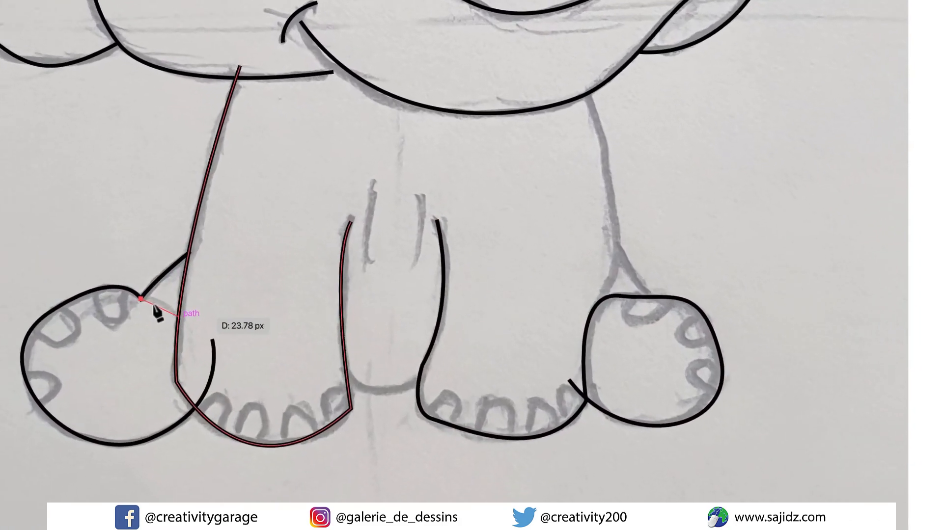
pyautogui.moveTo(154, 306); pyautogui.dragTo(203, 350)
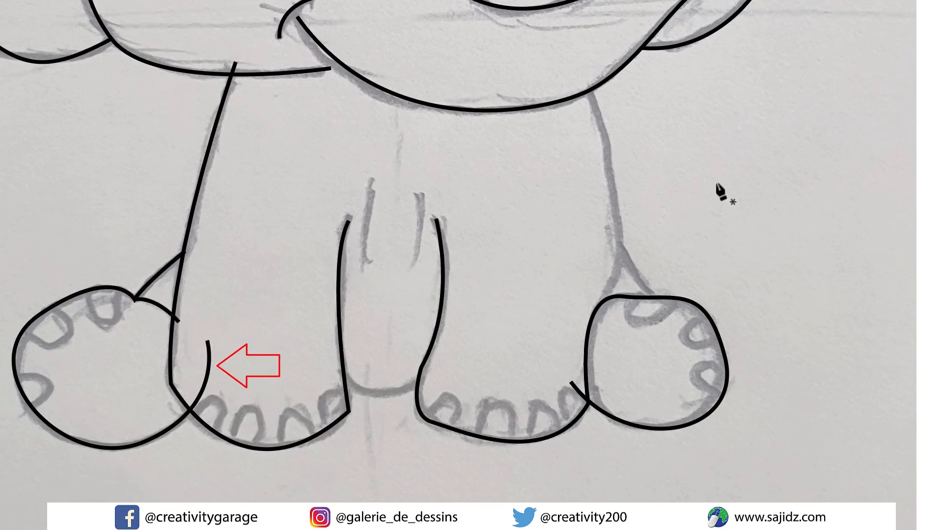
# Trace the two short crease lines on the chest between the front legs as separate curved paths
pyautogui.click(375, 179)
pyautogui.moveTo(369, 271); pyautogui.dragTo(382, 315)
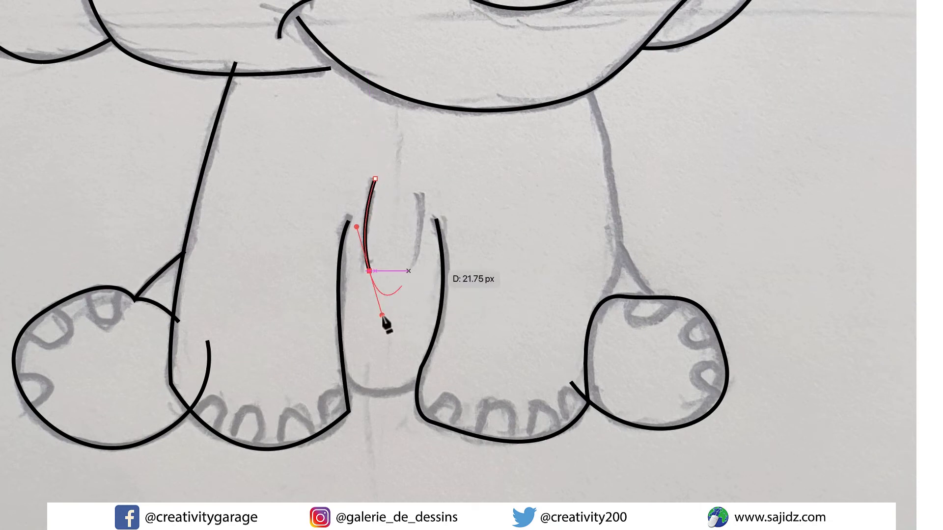
pyautogui.keyDown('ctrl'); pyautogui.click(462, 204); pyautogui.keyUp('ctrl')
pyautogui.click(417, 194)
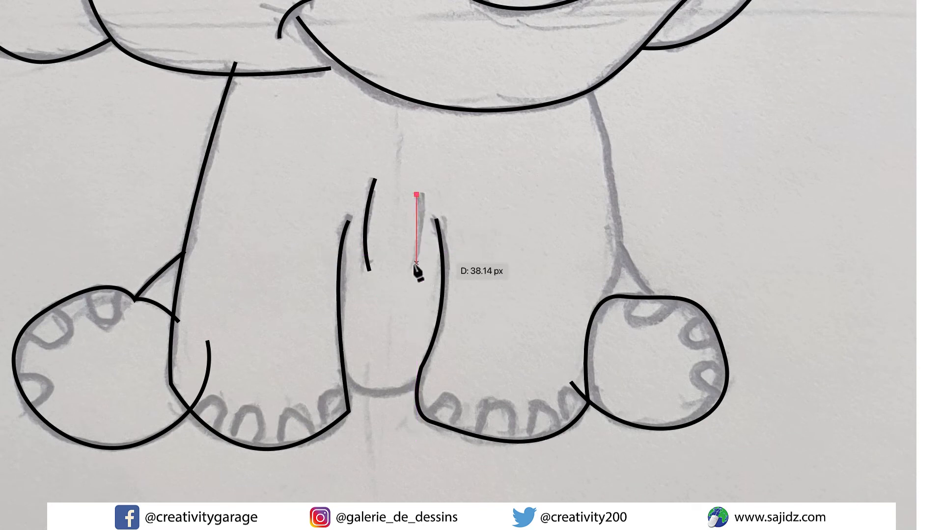
pyautogui.moveTo(417, 264); pyautogui.dragTo(403, 307)
pyautogui.keyDown('ctrl'); pyautogui.click(471, 272); pyautogui.keyUp('ctrl')
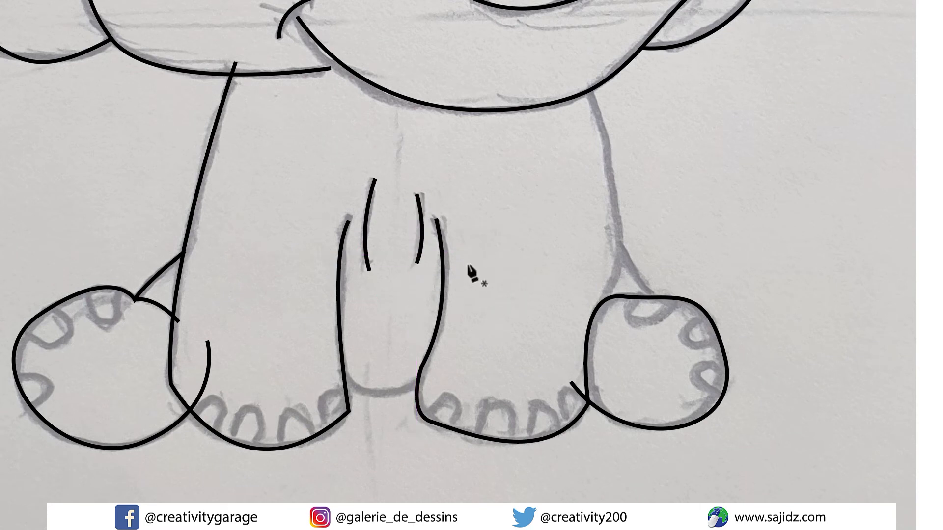
# Trace the curved belly line between the front feet, letting both ends overlap the legs' inner outlines
pyautogui.click(331, 371)
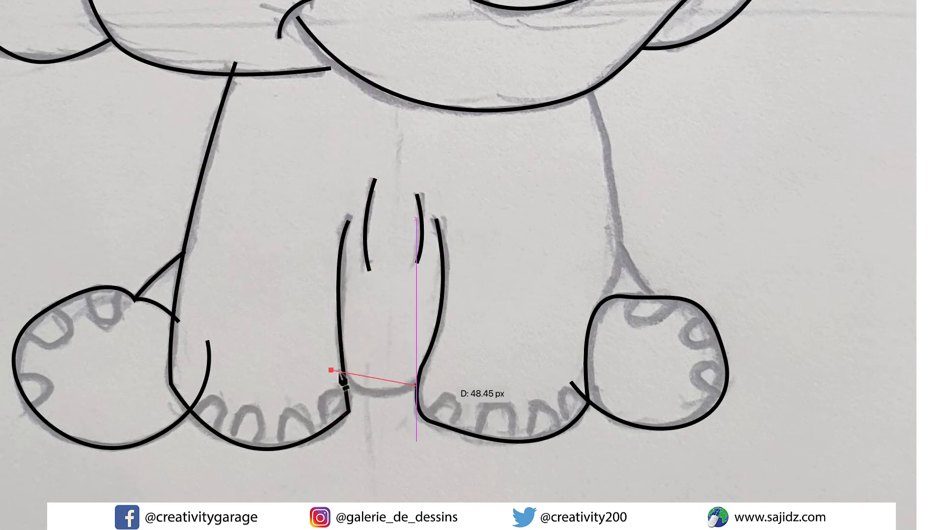
pyautogui.moveTo(429, 376)
pyautogui.mouseDown()
pyautogui.moveTo(477, 349)
pyautogui.moveTo(481, 334)
pyautogui.mouseUp()
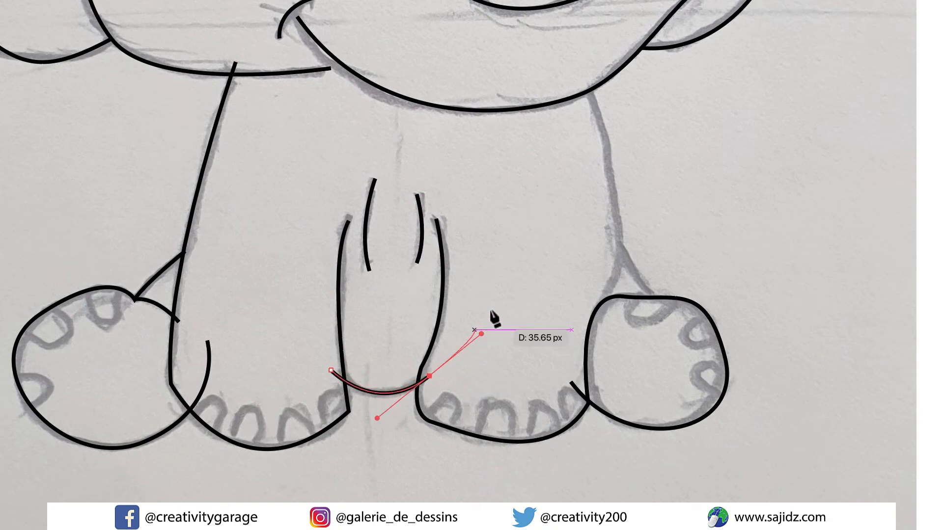
pyautogui.keyDown('ctrl'); pyautogui.click(507, 287); pyautogui.keyUp('ctrl')
# Trace the right side of the body from the chin to the hind foot, plus the short right hind leg line
pyautogui.moveTo(584, 74); pyautogui.dragTo(591, 82)
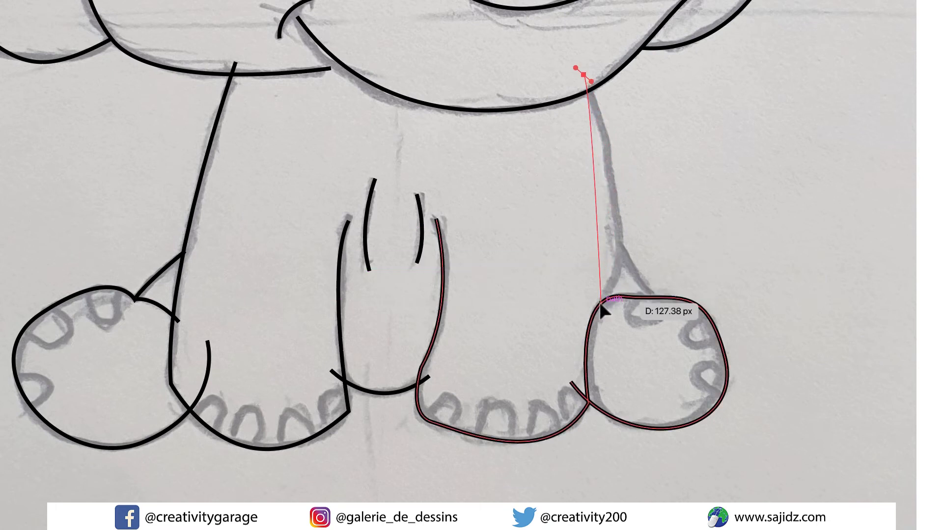
pyautogui.moveTo(601, 304); pyautogui.dragTo(557, 377)
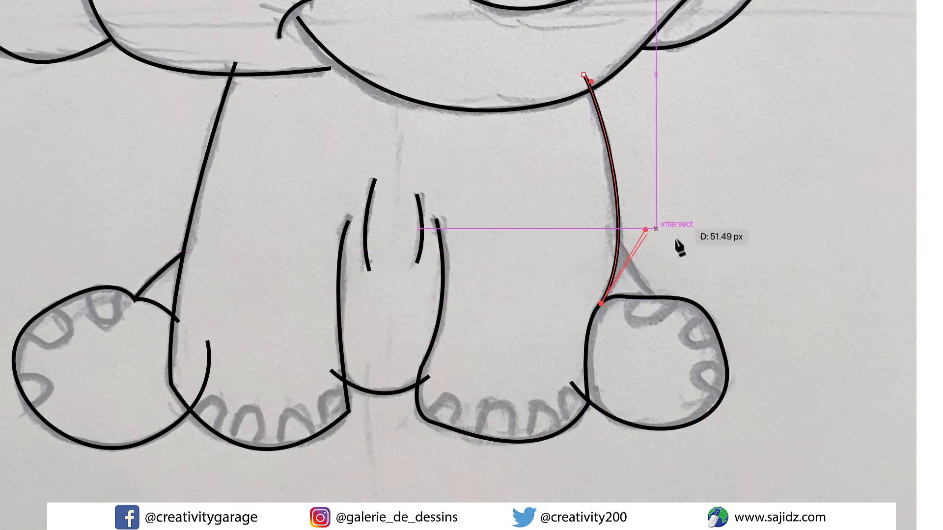
pyautogui.keyDown('super'); pyautogui.click(694, 232); pyautogui.keyUp('super')
pyautogui.click(536, 247)
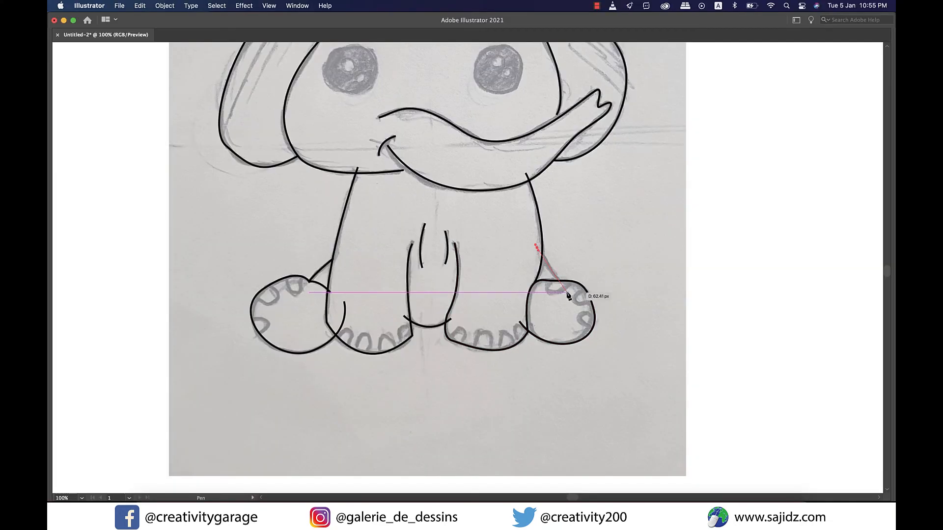
pyautogui.click(566, 291)
# Trace the toenails on the left hind foot as curves whose ends cross the foot outline
pyautogui.scroll(4, 437, 299)
pyautogui.scroll(-2, 344, 334)
pyautogui.click(247, 363)
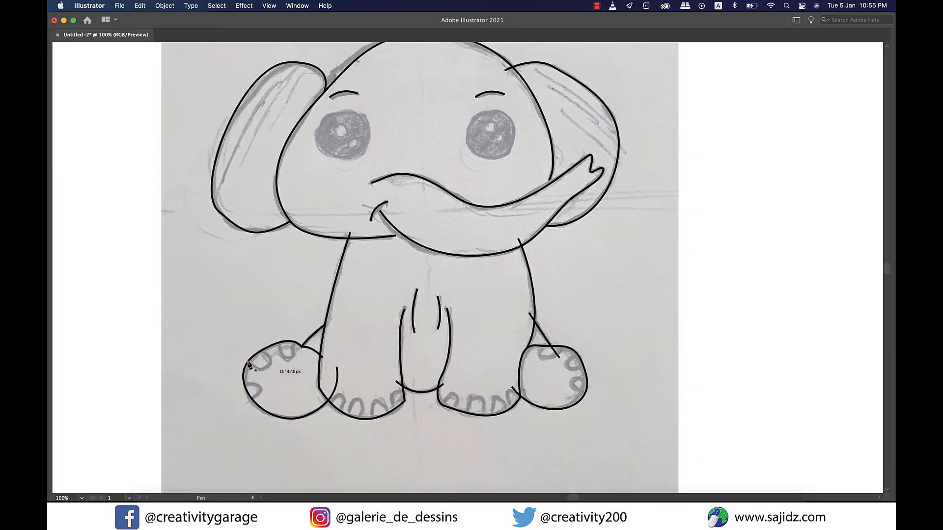
pyautogui.moveTo(260, 348)
pyautogui.mouseDown()
pyautogui.moveTo(247, 337)
pyautogui.moveTo(281, 363)
pyautogui.mouseUp()
pyautogui.moveTo(295, 326); pyautogui.dragTo(294, 292)
pyautogui.moveTo(237, 383); pyautogui.dragTo(262, 384)
pyautogui.moveTo(243, 405); pyautogui.dragTo(224, 421)
# Trace the toenails along the left front foot, extending each curve past the foot's edge
pyautogui.moveTo(326, 406); pyautogui.dragTo(336, 387)
pyautogui.moveTo(335, 418); pyautogui.dragTo(317, 440)
pyautogui.moveTo(345, 421)
pyautogui.mouseDown()
pyautogui.moveTo(347, 408)
pyautogui.moveTo(352, 440)
pyautogui.mouseUp()
pyautogui.moveTo(373, 421)
pyautogui.mouseDown()
pyautogui.moveTo(380, 401)
pyautogui.moveTo(401, 438)
pyautogui.mouseUp()
pyautogui.moveTo(397, 416)
pyautogui.mouseDown()
pyautogui.moveTo(389, 398)
pyautogui.moveTo(426, 405)
pyautogui.mouseUp()
# Trace the toenails along the right front foot, extending each curve past the foot's edge
pyautogui.moveTo(437, 410)
pyautogui.mouseDown()
pyautogui.moveTo(445, 391)
pyautogui.moveTo(444, 435)
pyautogui.mouseUp()
pyautogui.moveTo(465, 419)
pyautogui.mouseDown()
pyautogui.moveTo(477, 399)
pyautogui.moveTo(480, 431)
pyautogui.mouseUp()
pyautogui.moveTo(493, 419)
pyautogui.mouseDown()
pyautogui.moveTo(499, 399)
pyautogui.moveTo(518, 434)
pyautogui.mouseUp()
pyautogui.moveTo(508, 403)
pyautogui.mouseDown()
pyautogui.moveTo(514, 391)
pyautogui.moveTo(524, 411)
pyautogui.mouseUp()
# Trace the toenails on the right hind foot with curves overlapping its outline
pyautogui.click(543, 346)
pyautogui.moveTo(547, 357); pyautogui.dragTo(559, 358)
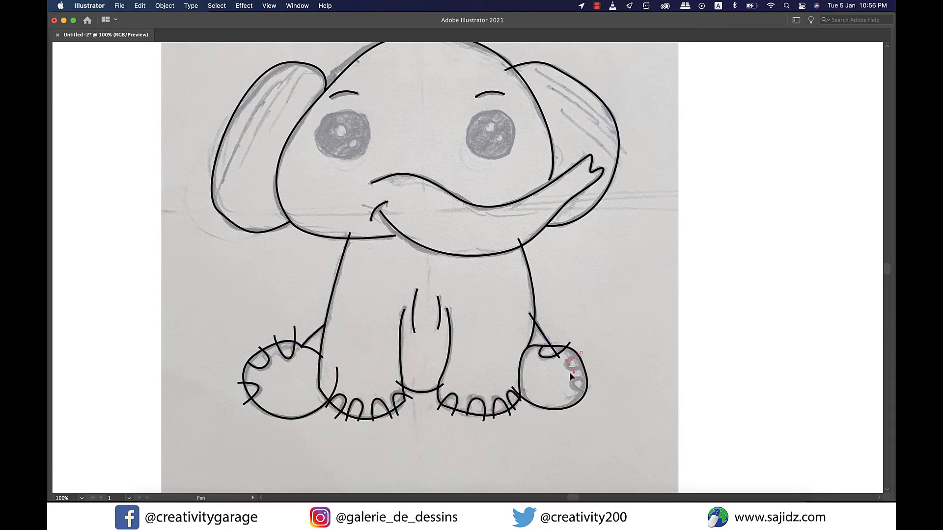
pyautogui.moveTo(592, 403); pyautogui.dragTo(603, 413)
# Draw a circle about 57 px wide over the elephant's left eye with the Ellipse tool
pyautogui.scroll(5, 580, 372)
pyautogui.press('Tab')
pyautogui.press('l')
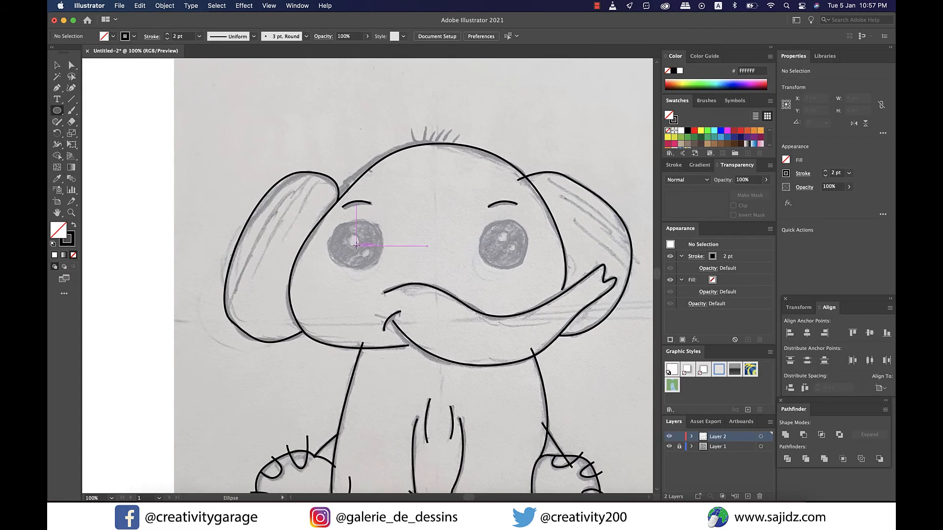
pyautogui.press('super+z')
pyautogui.moveTo(356, 243)
pyautogui.mouseDown()
pyautogui.moveTo(379, 258)
pyautogui.moveTo(374, 266)
pyautogui.moveTo(354, 241)
pyautogui.mouseUp()
pyautogui.click(57, 65)
pyautogui.moveTo(353, 241); pyautogui.dragTo(367, 255)
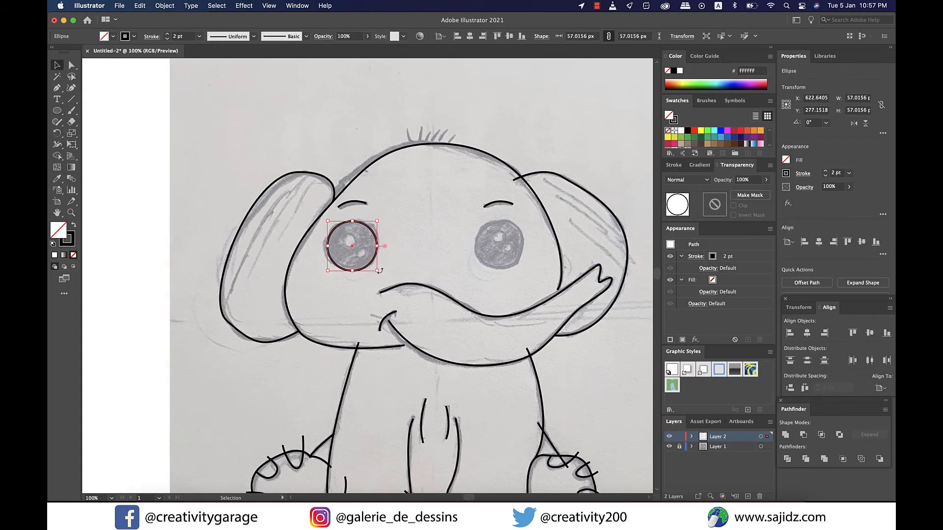
# Add two small highlight circles inside the left eye, filling them white and the eye black
pyautogui.moveTo(347, 244); pyautogui.dragTo(361, 254)
pyautogui.moveTo(367, 260); pyautogui.dragTo(350, 245)
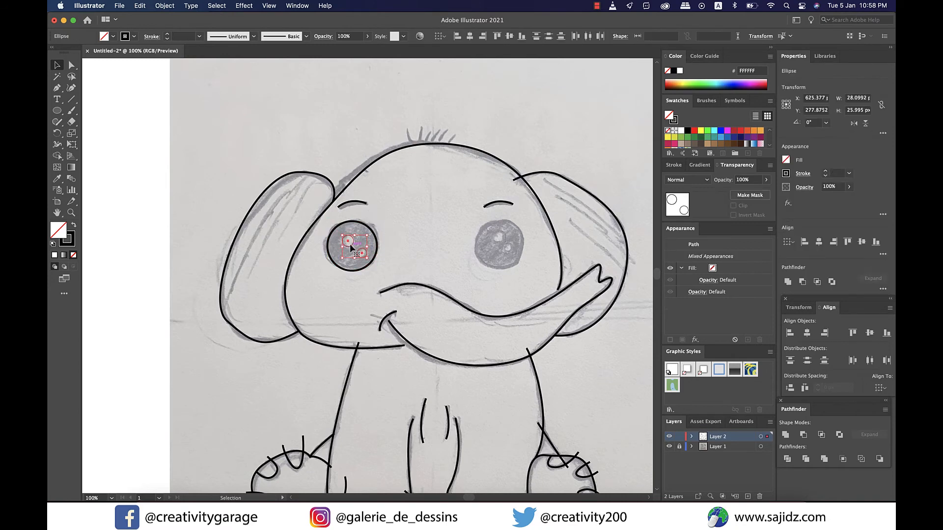
pyautogui.click(681, 131)
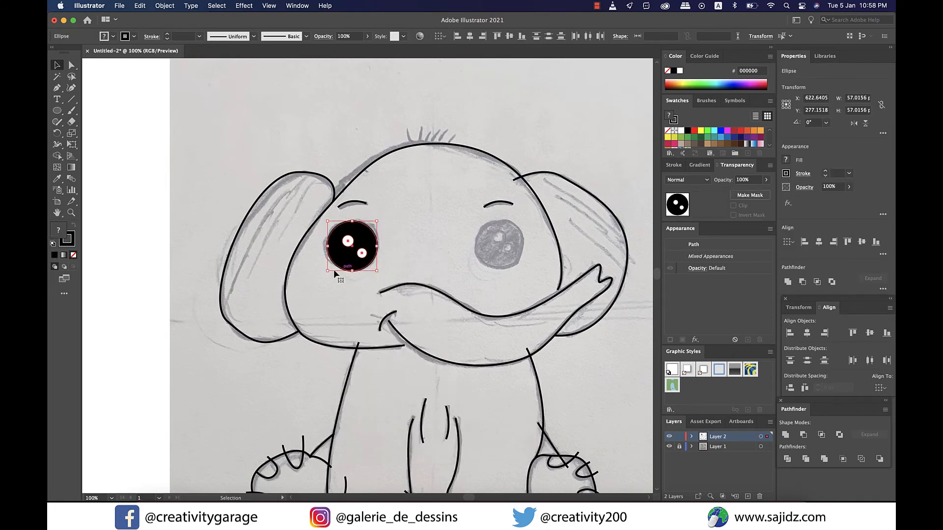
# Duplicate the left eye with its highlights onto the sketched right eye
pyautogui.moveTo(347, 246); pyautogui.dragTo(505, 248)
pyautogui.press('super+minus')
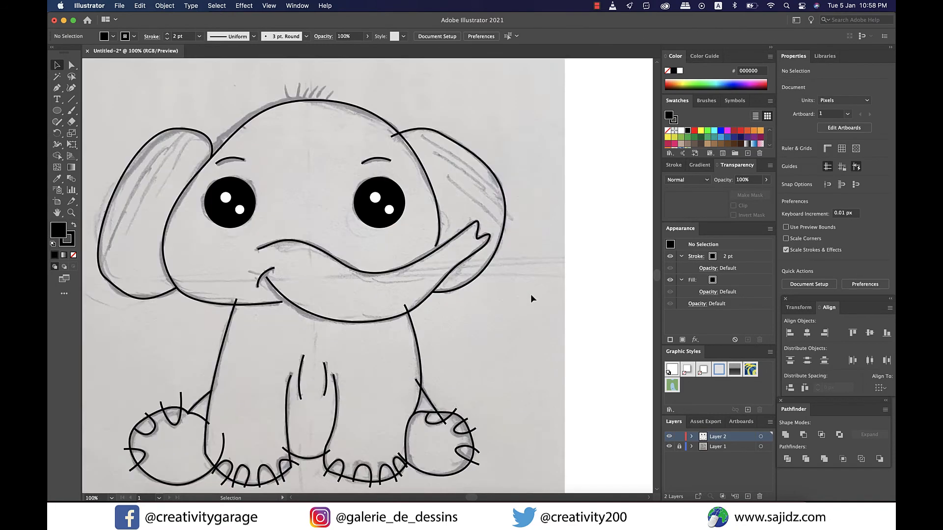
pyautogui.click(531, 293)
pyautogui.press('super+a')
pyautogui.moveTo(57, 155)
pyautogui.mouseDown()
pyautogui.moveTo(123, 156)
pyautogui.moveTo(123, 167)
pyautogui.mouseUp()
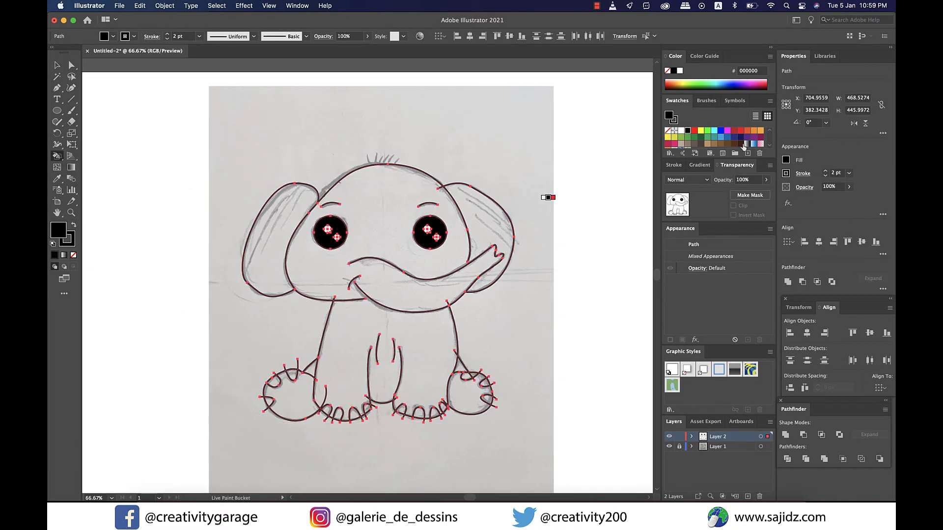
pyautogui.press('v')
pyautogui.click(226, 282)
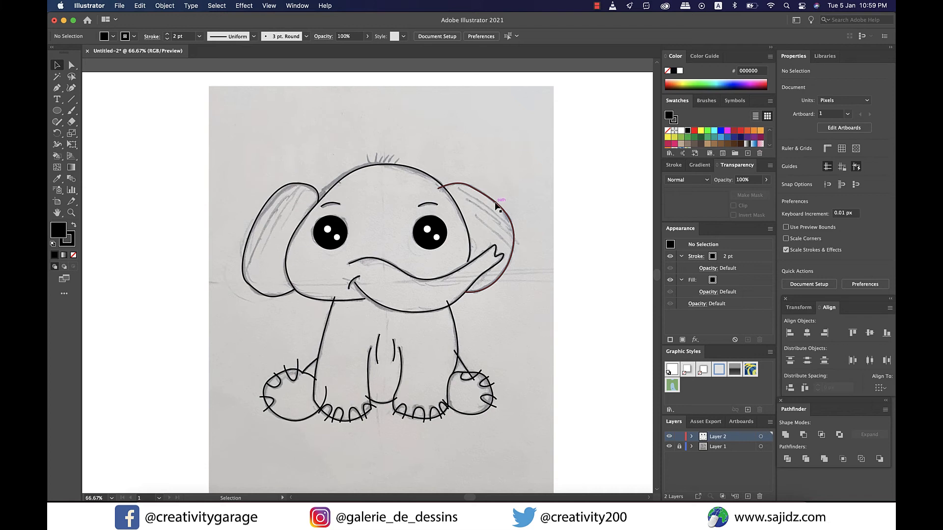
# Smooth the outer curve of the right ear's outline with the Smooth tool
pyautogui.click(481, 195)
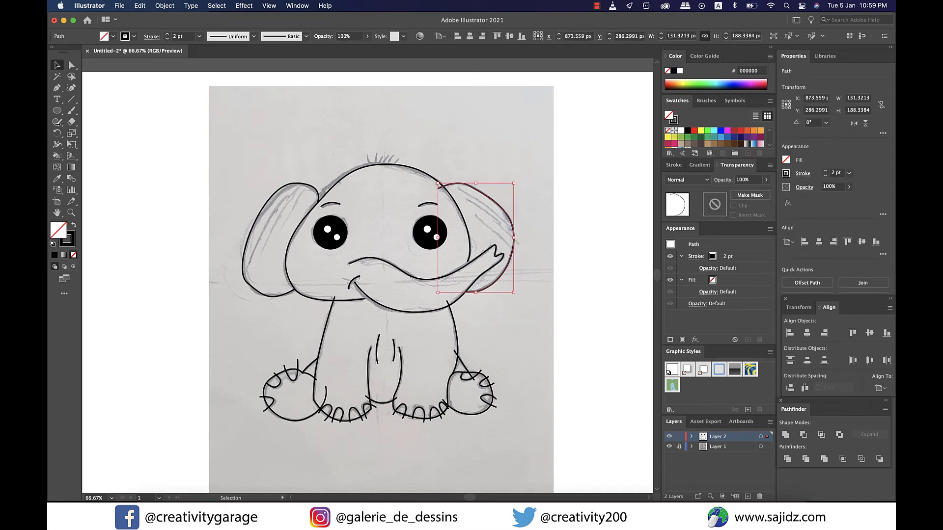
pyautogui.moveTo(57, 123); pyautogui.dragTo(90, 141)
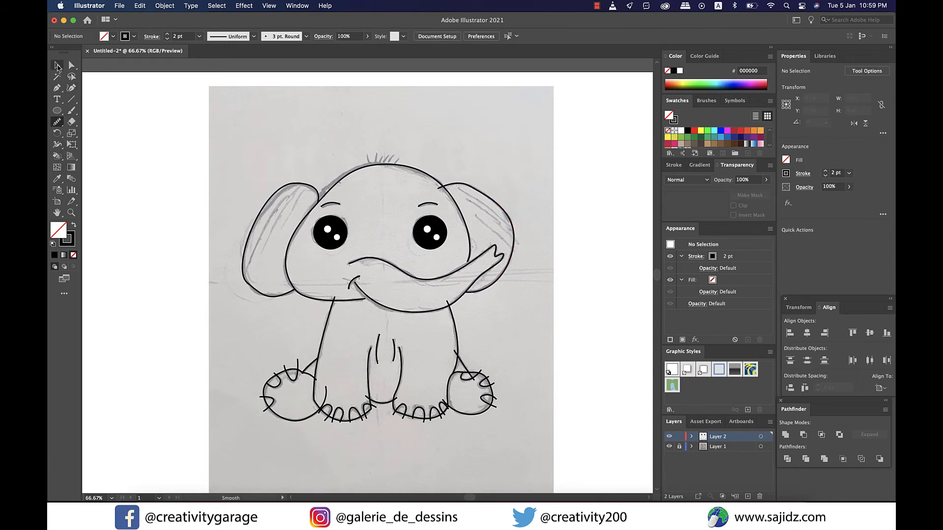
pyautogui.click(57, 66)
pyautogui.click(495, 204)
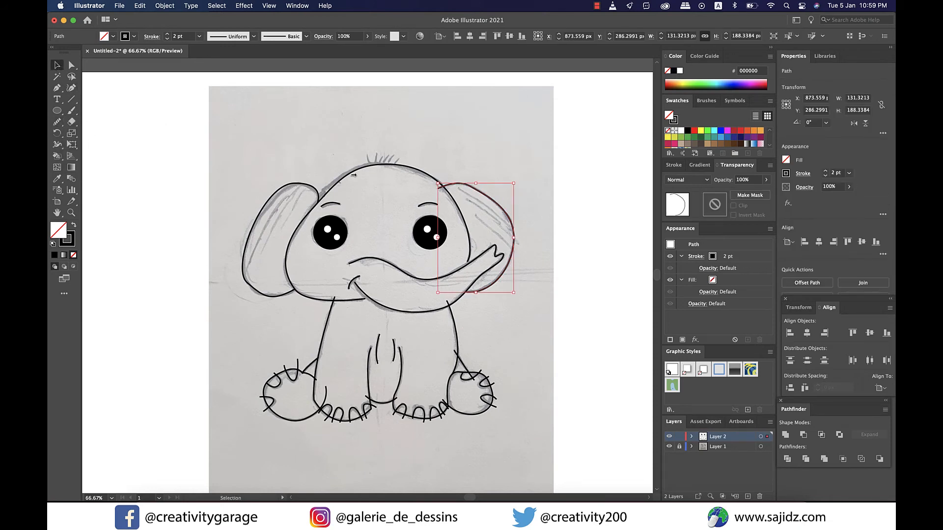
pyautogui.click(57, 122)
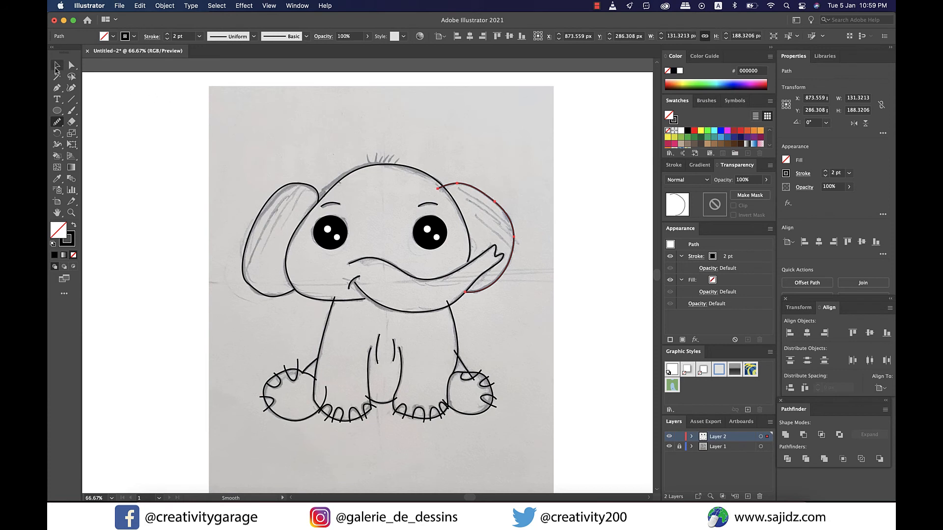
# Select the left ear's outline and smooth its lower outer curve with the Smooth tool
pyautogui.click(56, 67)
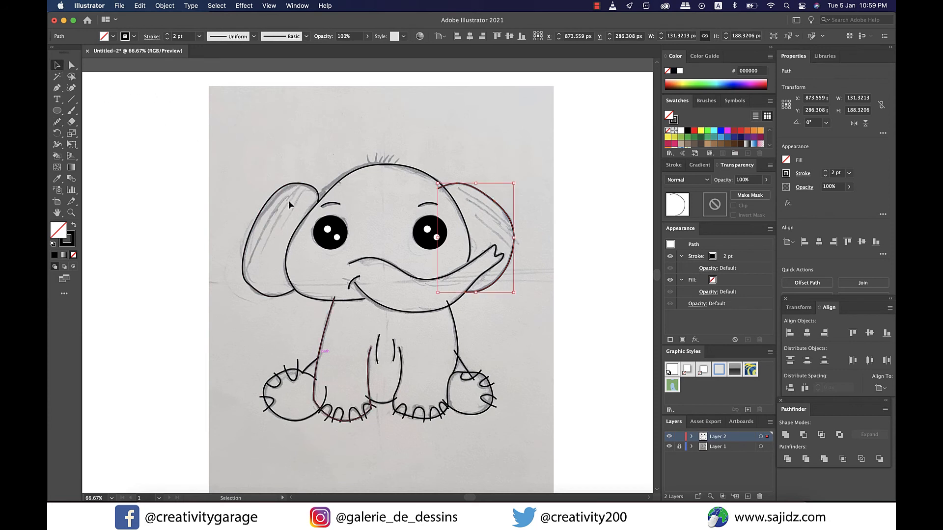
pyautogui.click(262, 295)
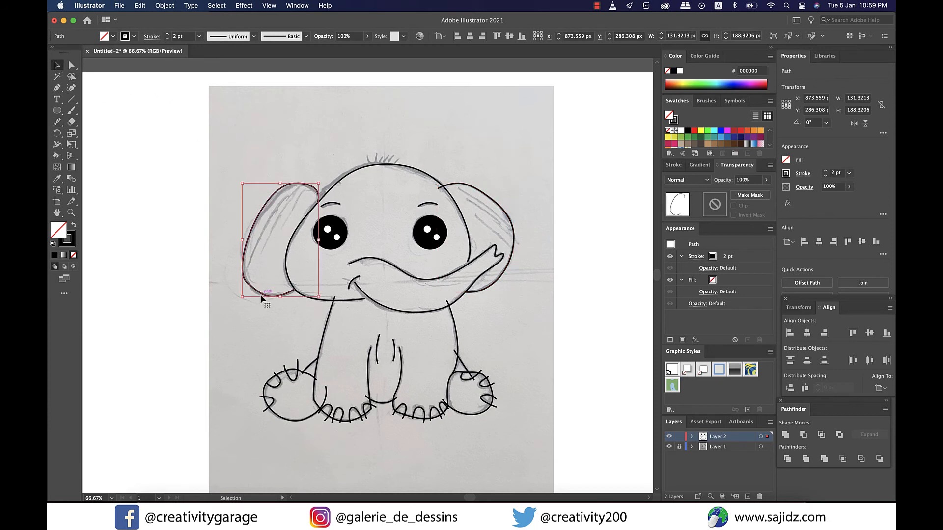
pyautogui.click(57, 122)
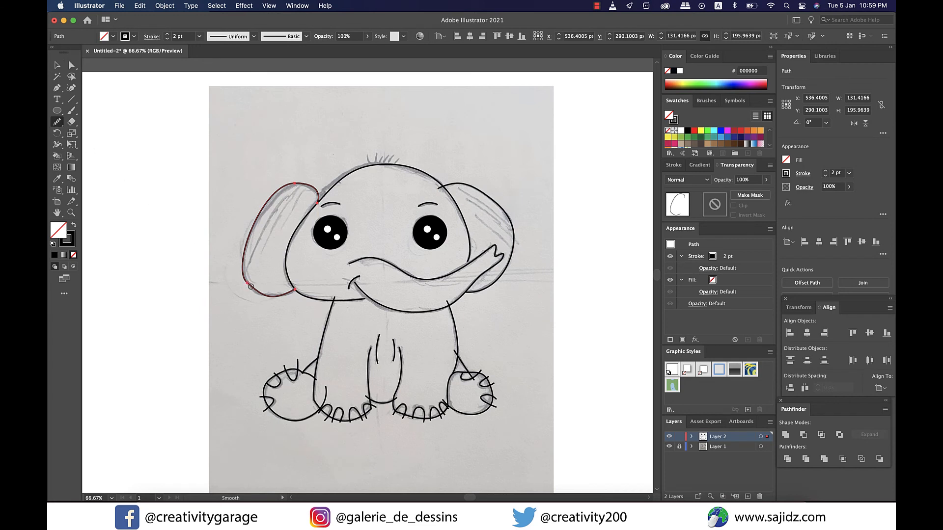
pyautogui.moveTo(245, 284); pyautogui.dragTo(240, 264)
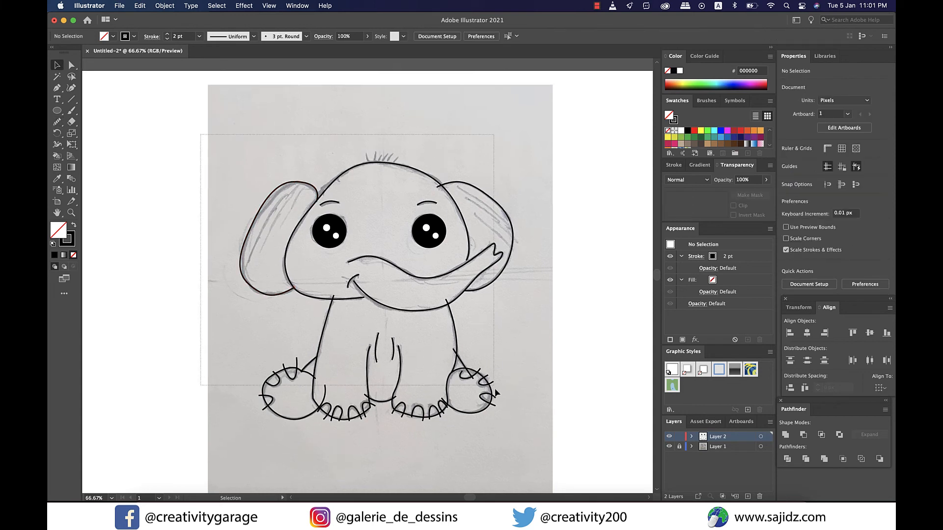
# Select all the elephant line art and fill the left ear with blue (R=0 G=113 B=188) using the Live Paint Bucket
pyautogui.moveTo(494, 385); pyautogui.dragTo(563, 463)
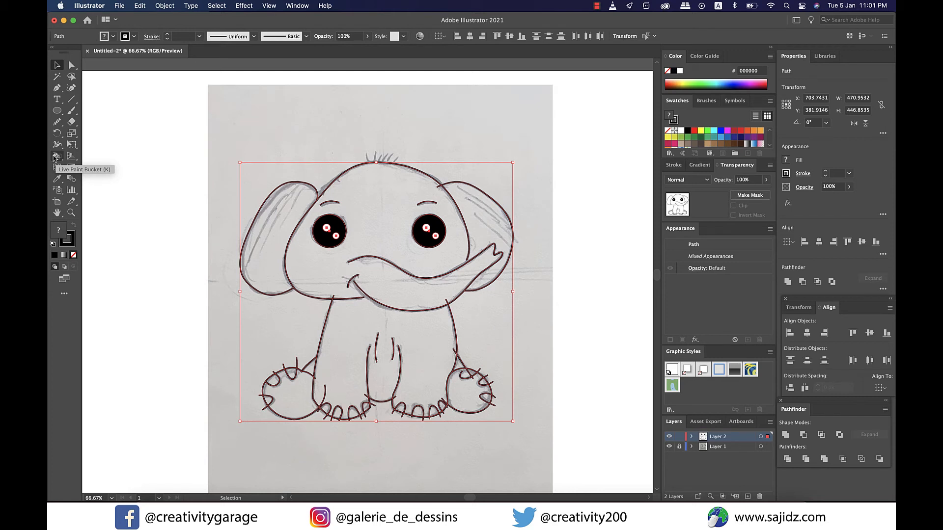
pyautogui.moveTo(55, 157); pyautogui.dragTo(123, 167)
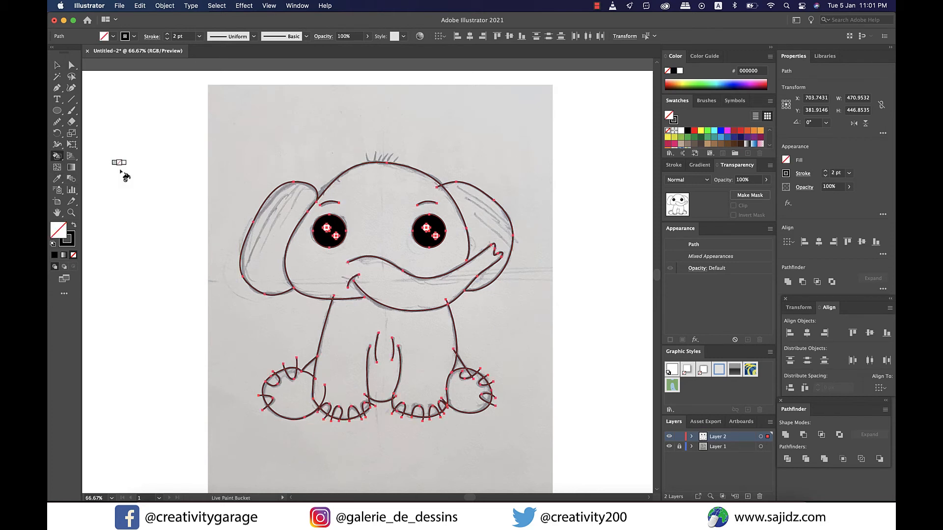
pyautogui.click(727, 138)
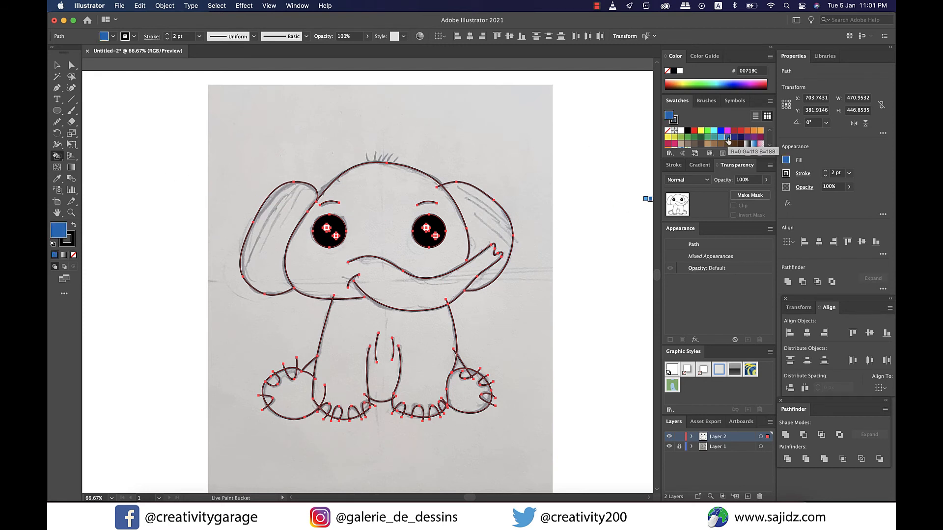
pyautogui.click(286, 218)
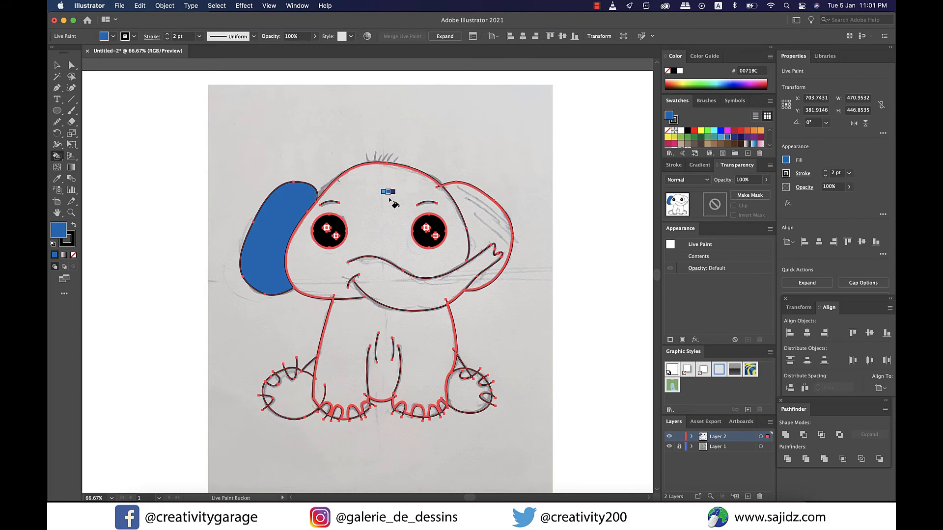
# Fill the head, trunk, right ear, body and both hind feet with the same blue using Live Paint
pyautogui.click(390, 200)
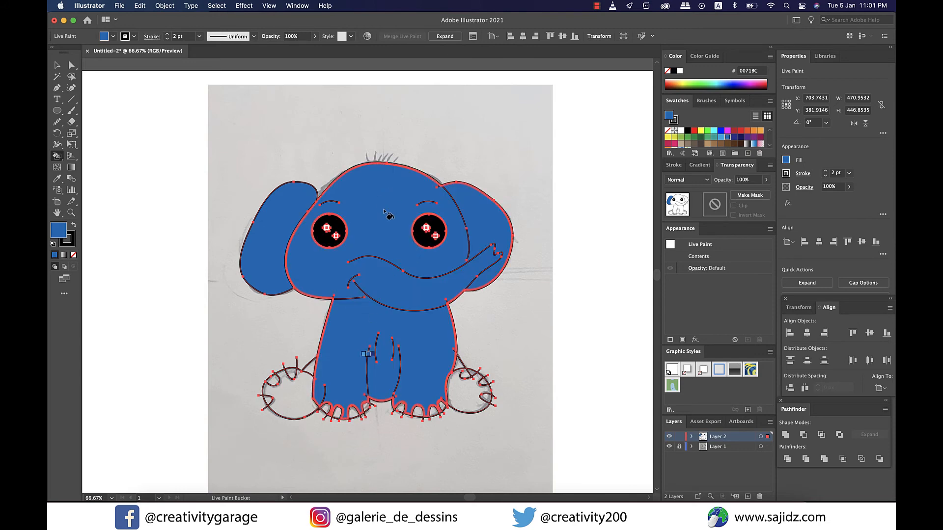
pyautogui.click(292, 406)
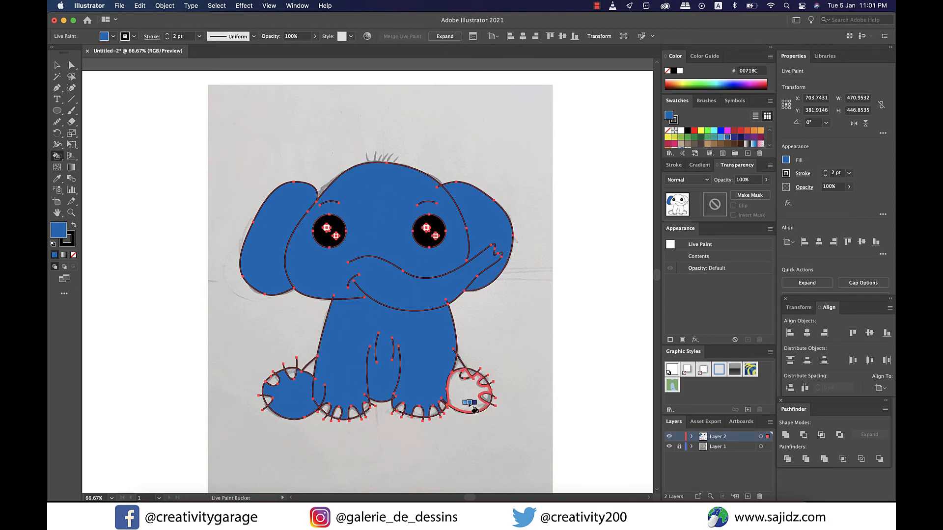
pyautogui.click(469, 406)
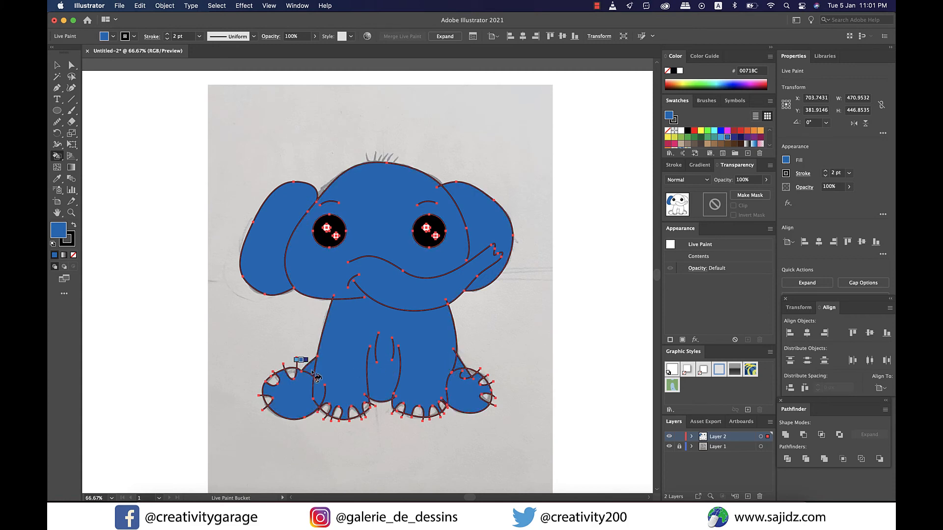
# Fill the three toenails of the left hind foot with gray (#999999) using the Live Paint Bucket
pyautogui.scroll(-5, 714, 138)
pyautogui.click(714, 135)
pyautogui.scroll(2, 287, 403)
pyautogui.click(298, 338)
pyautogui.click(260, 358)
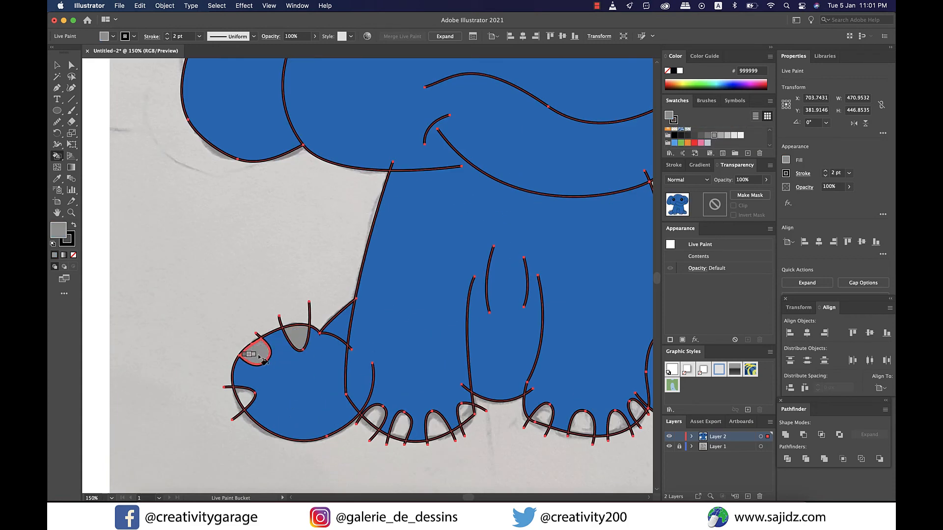
pyautogui.click(245, 400)
# Fill the toenails of both front feet and the right hind foot with the same gray using Live Paint
pyautogui.click(377, 417)
pyautogui.click(467, 416)
pyautogui.click(581, 424)
pyautogui.click(649, 498)
pyautogui.click(532, 393)
pyautogui.click(498, 336)
# Move the loose end anchor of the innermost toenail curve on the right hind foot up past the foot's outline
pyautogui.click(57, 65)
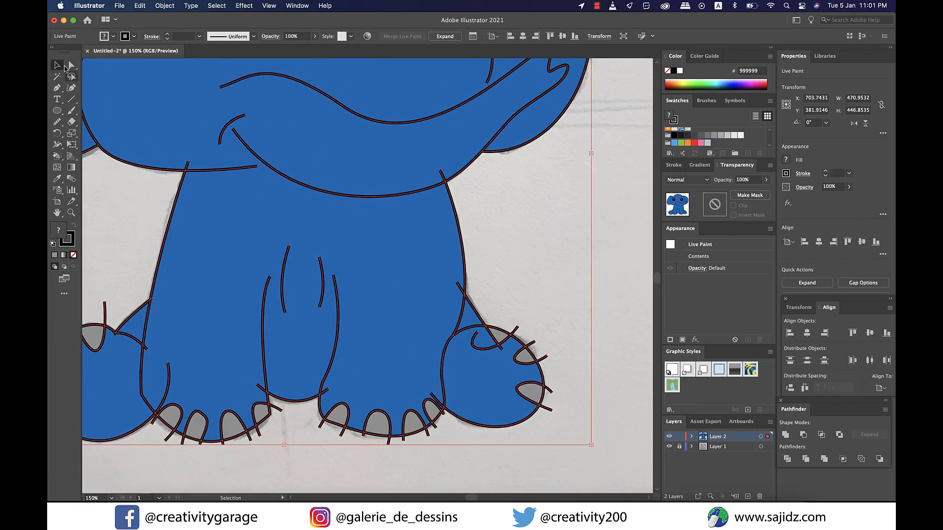
pyautogui.click(72, 65)
pyautogui.click(533, 290)
pyautogui.moveTo(475, 333); pyautogui.dragTo(488, 317)
pyautogui.click(519, 315)
# Delete the overhanging line end above the innermost toenail of the left hind foot with the Live Paint Selection Tool
pyautogui.click(58, 66)
pyautogui.click(471, 368)
pyautogui.click(58, 156)
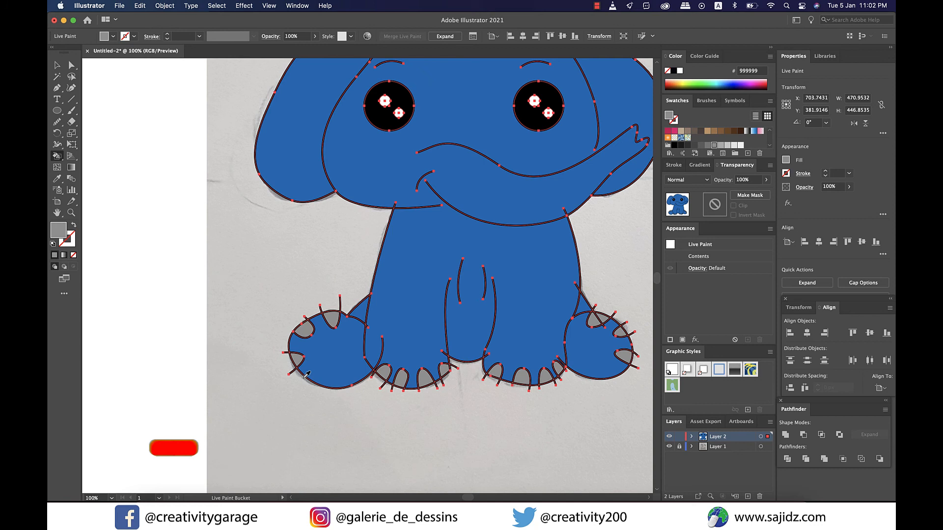
pyautogui.scroll(3, 308, 385)
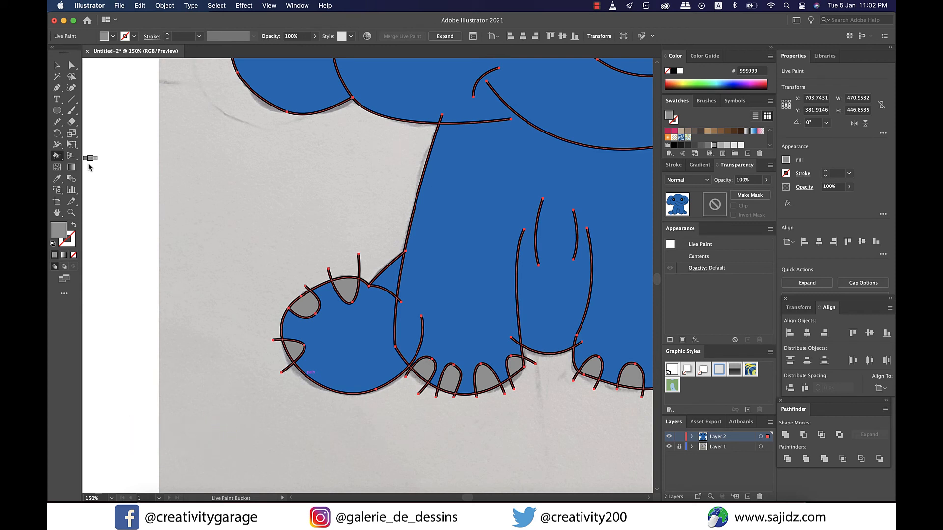
pyautogui.click(58, 159)
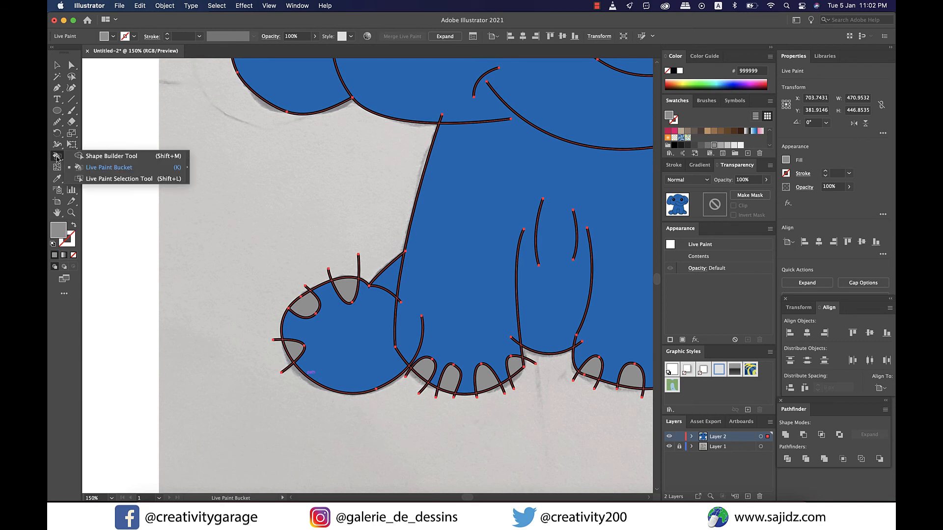
pyautogui.click(124, 179)
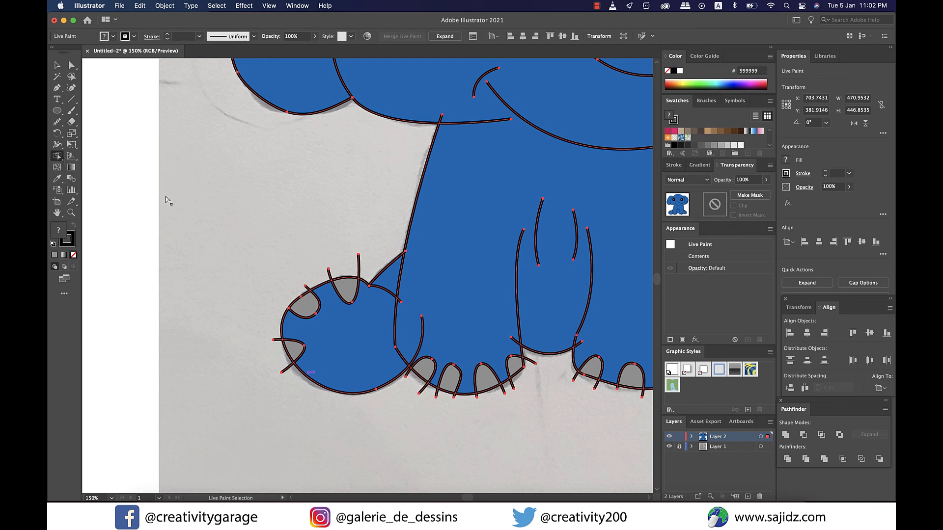
pyautogui.click(359, 266)
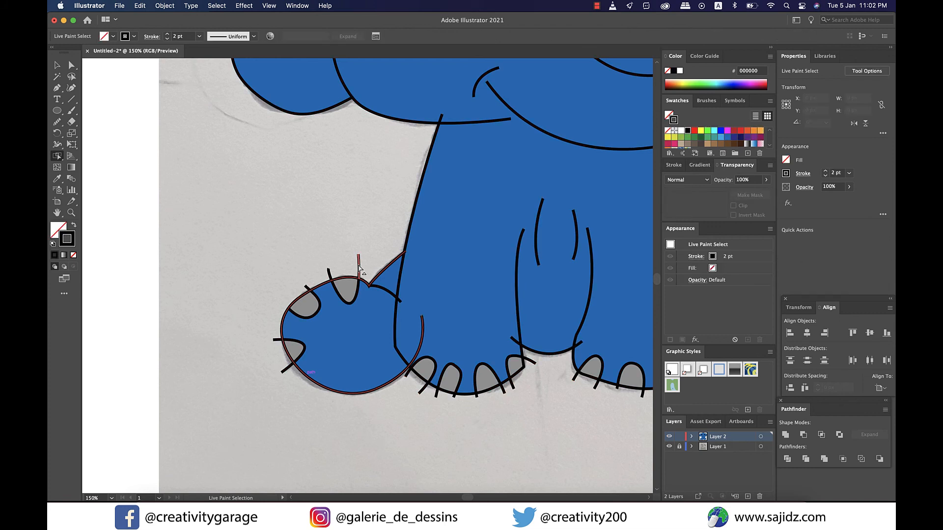
pyautogui.press('Delete')
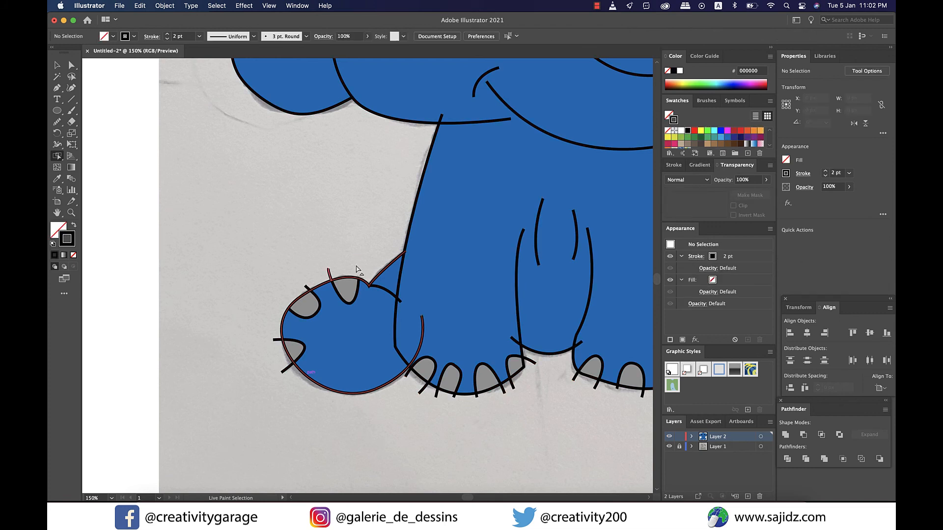
# Delete the remaining overhanging toenail line ends on the left hind foot and both front feet
pyautogui.click(329, 273)
pyautogui.press('Delete')
pyautogui.click(308, 290)
pyautogui.press('Delete')
# Delete the overhanging line end where the right ear's inner line crosses the head outline
pyautogui.hscroll(5, 624, 383)
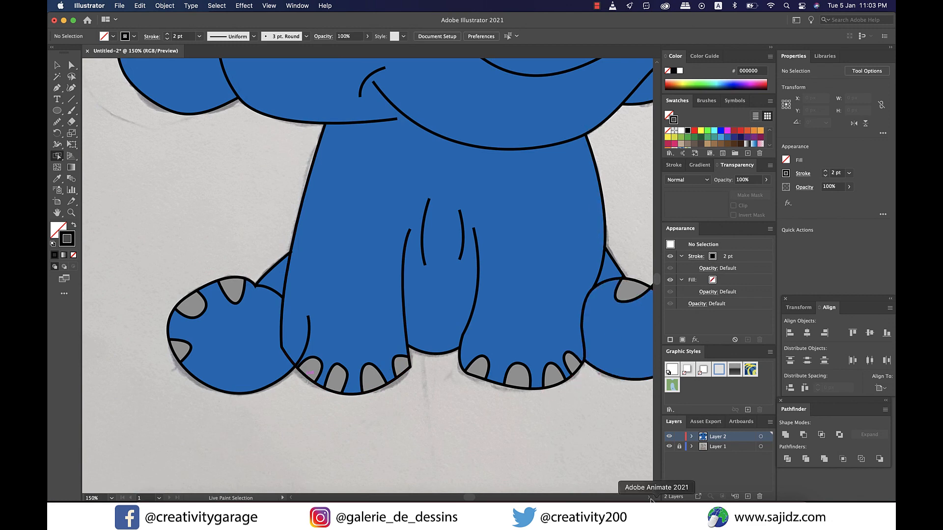
pyautogui.hscroll(4, 576, 378)
pyautogui.scroll(-2, 363, 314)
pyautogui.scroll(2, 377, 127)
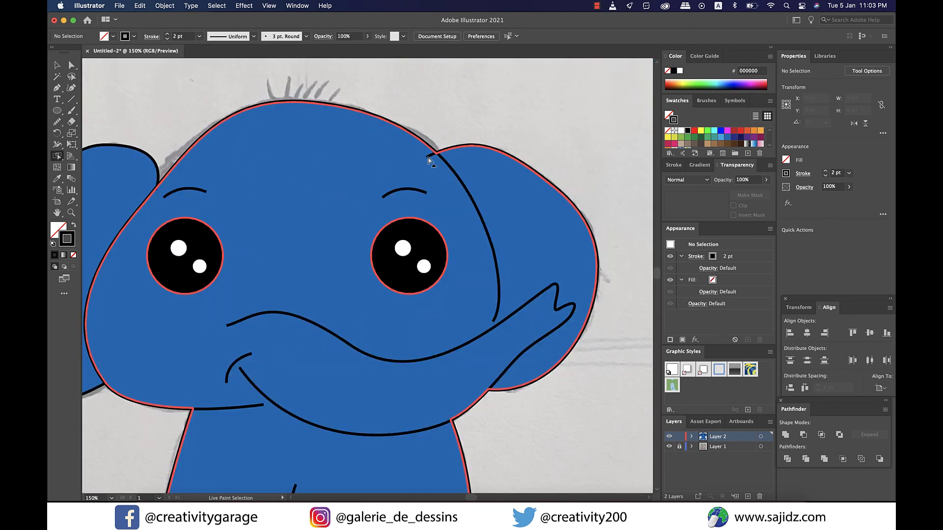
pyautogui.hscroll(-1, 442, 129)
# Trace the six short hair strands on top of the head with the Pen tool
pyautogui.press('p')
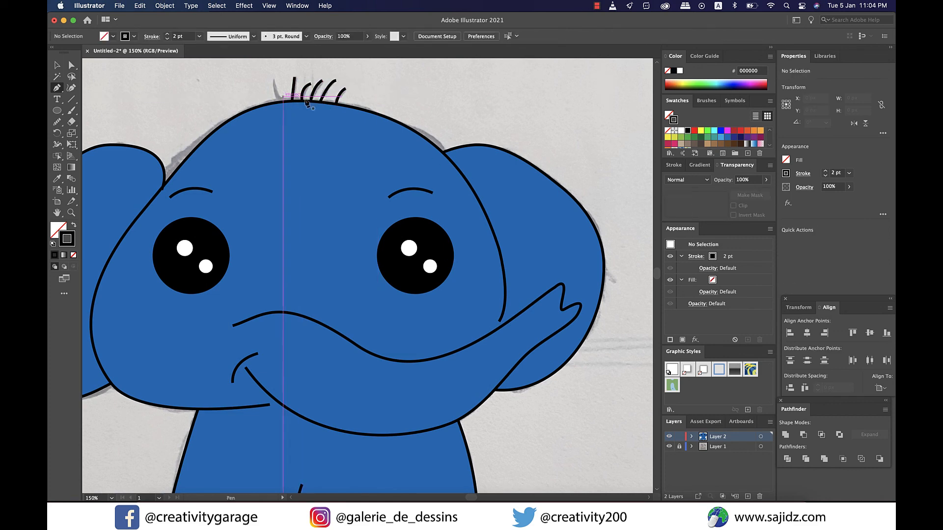
pyautogui.press('super+shift+a')
# Select all the hair strands and apply the lens-shaped stroke width profile that tapers at both ends
pyautogui.click(57, 65)
pyautogui.moveTo(238, 68); pyautogui.dragTo(373, 93)
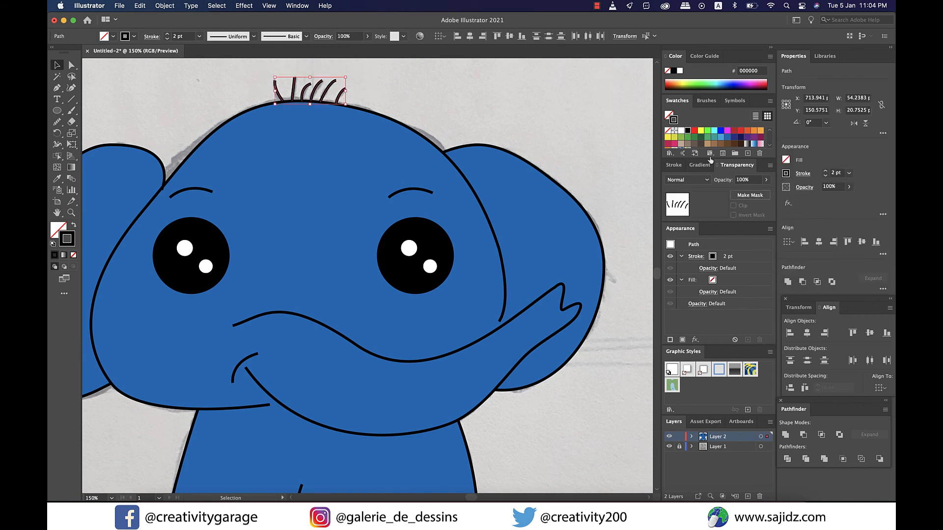
pyautogui.click(804, 174)
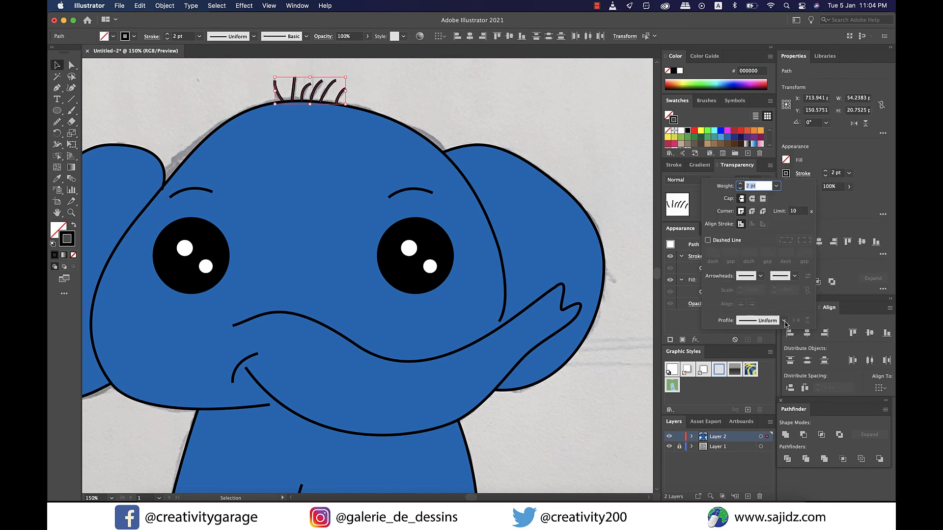
pyautogui.click(784, 321)
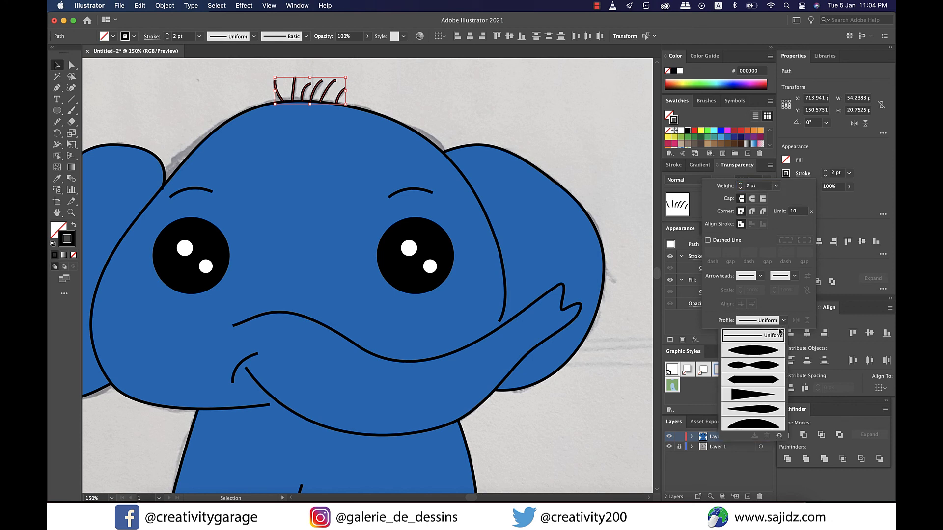
pyautogui.click(760, 353)
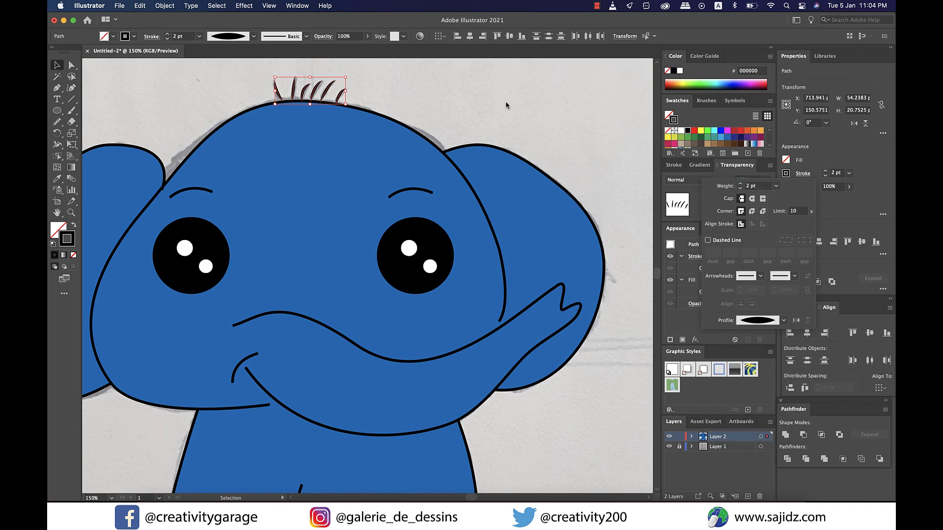
pyautogui.click(435, 95)
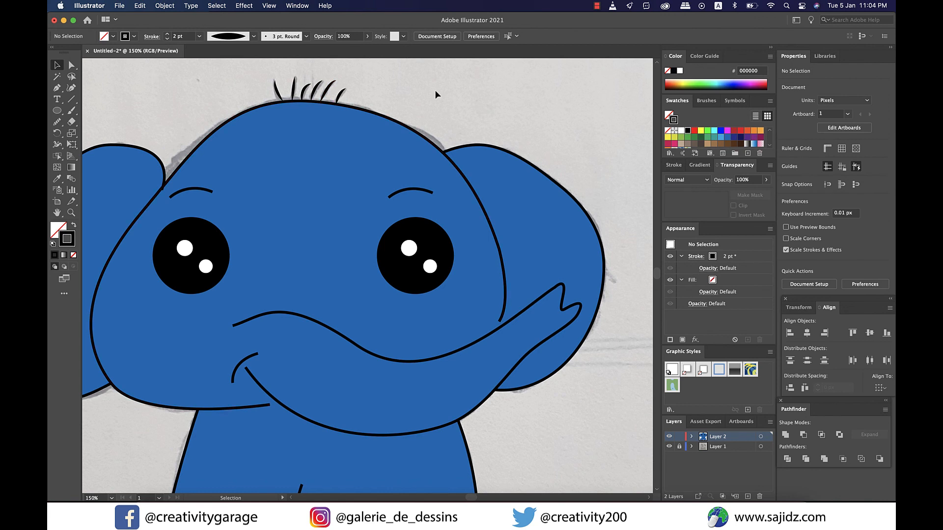